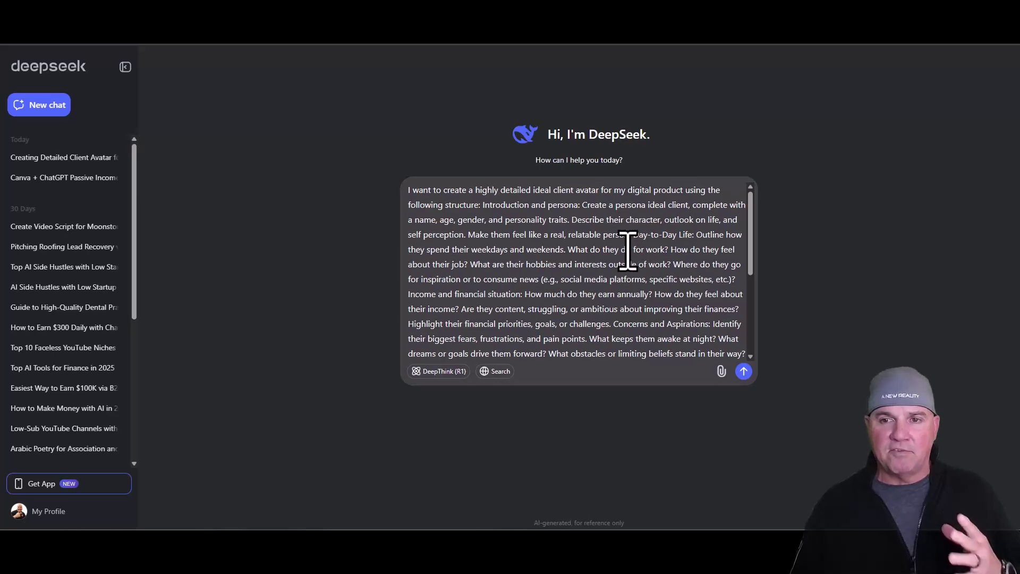
# Step: Add "I sell a product that helps busy moms get their life back and stay fit" below the client avatar prompt and send it
pyautogui.scroll(-3, 628, 255)
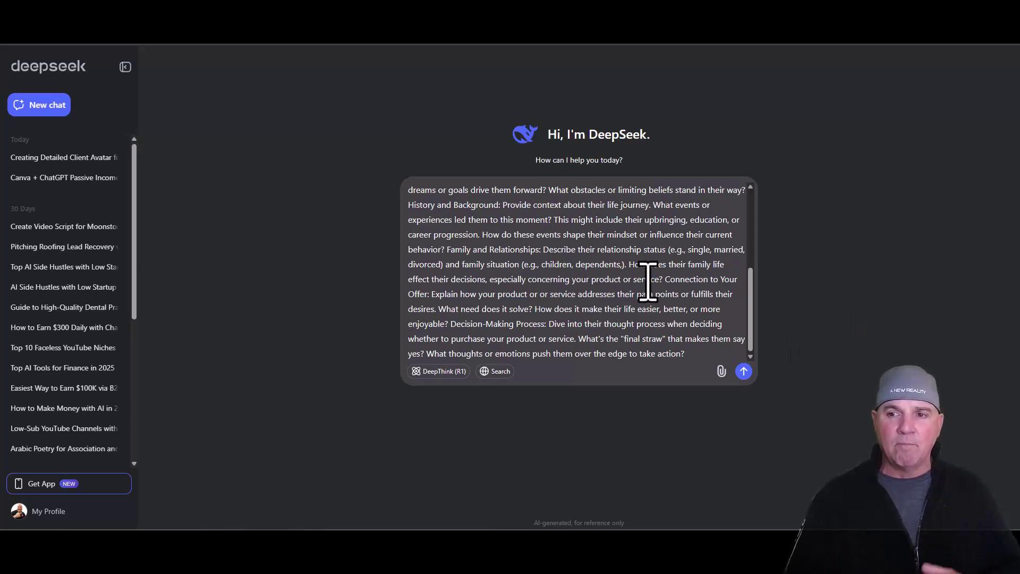
pyautogui.scroll(3, 693, 285)
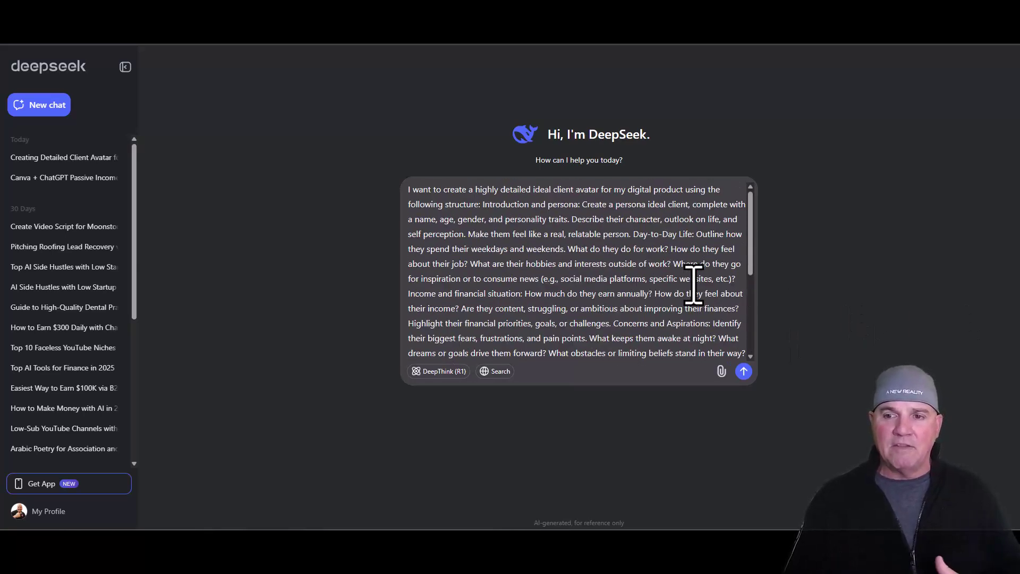
pyautogui.scroll(-3, 694, 285)
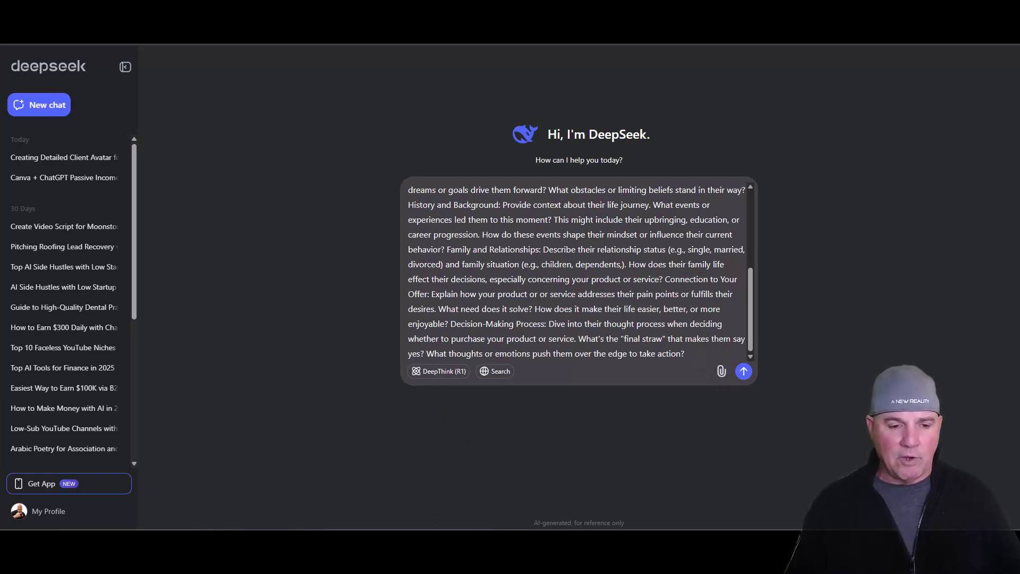
pyautogui.hotkey('shift', 'Return')
pyautogui.hotkey('shift', 'Return')
pyautogui.write('I sell a product that helps busy moms get their life back and stay fit')
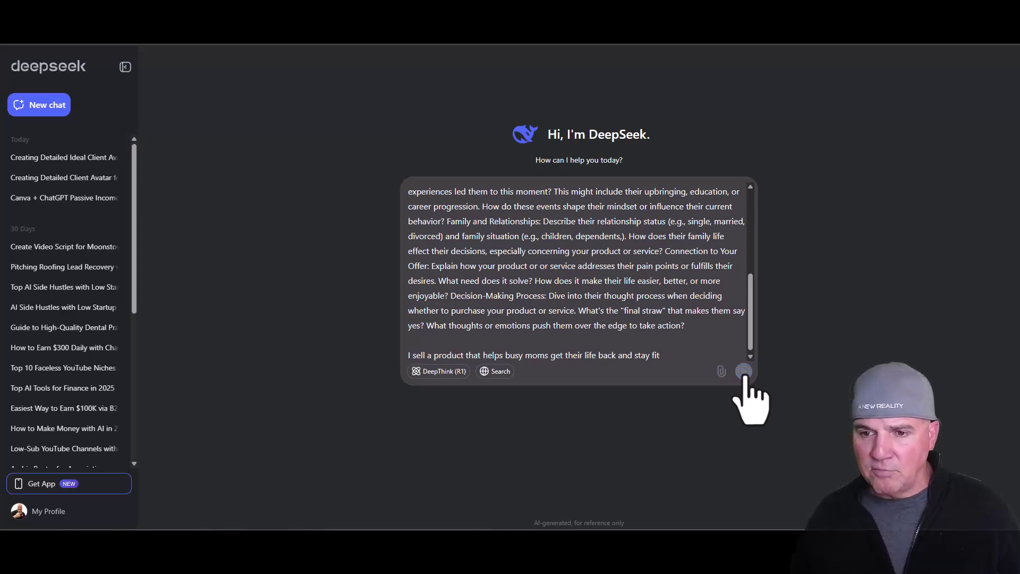
pyautogui.click(744, 371)
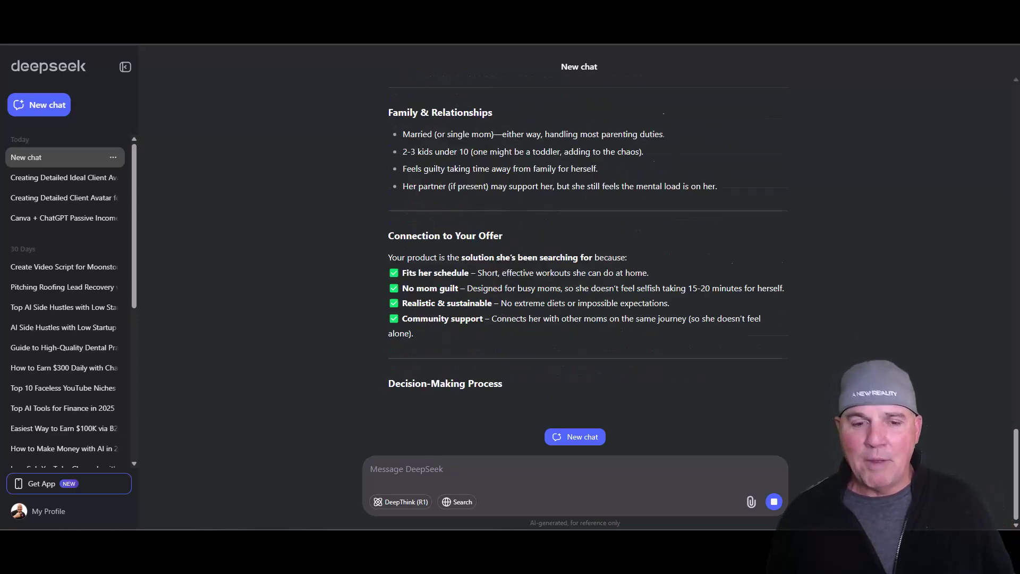
# Step: Ask for 10 different digital products to sell to this avatar that they would be willing to pay $27 for
pyautogui.write('can you give me 10 different digital products I can sell to this avatar that they would be willing to pay $27 for')
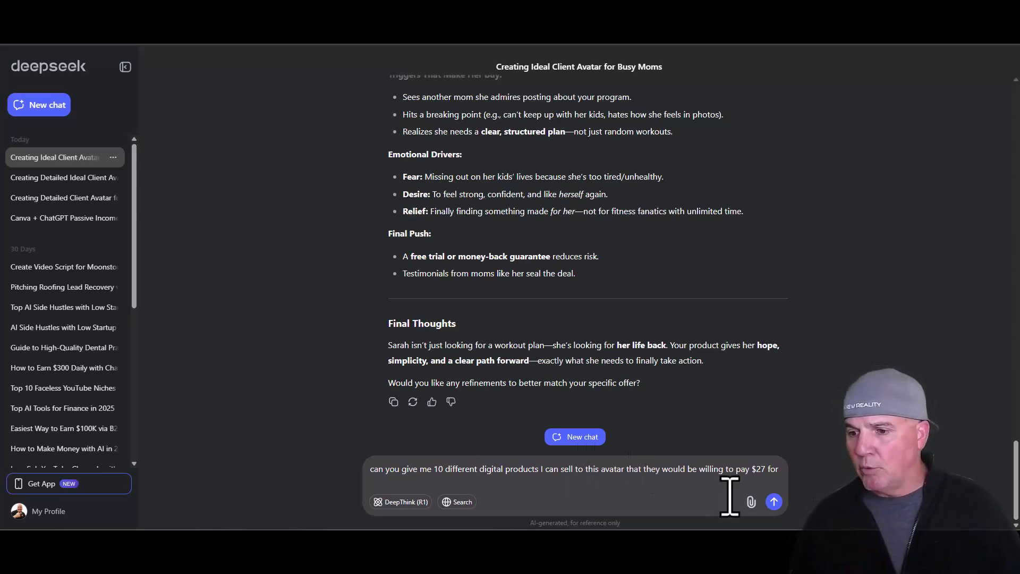
pyautogui.click(774, 503)
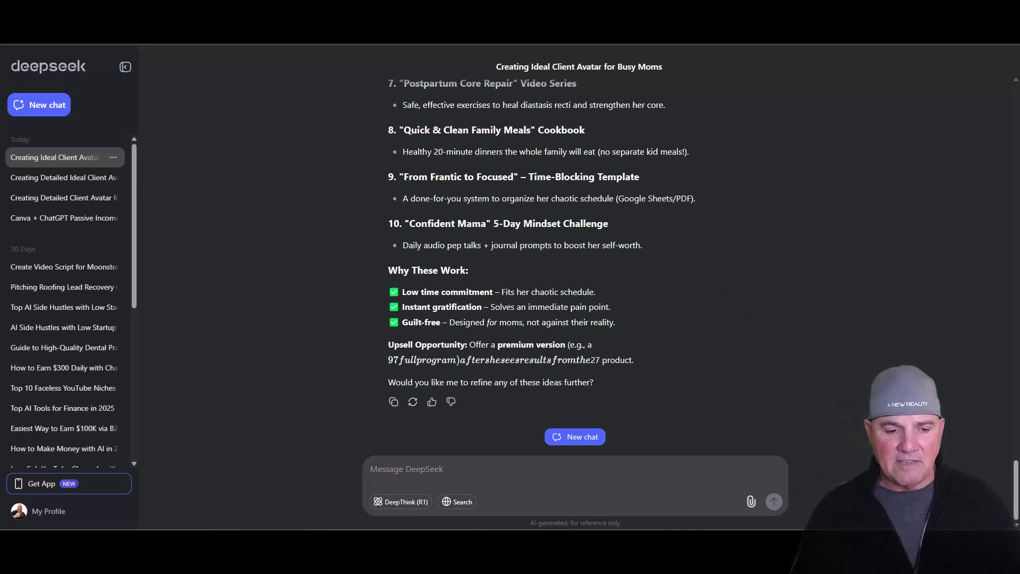
# Step: Ask the chat to create a digital product for the "Meal Prep in 30 Minutes" eBook, including its two description lines from idea 2
pyautogui.scroll(6, 579, 265)
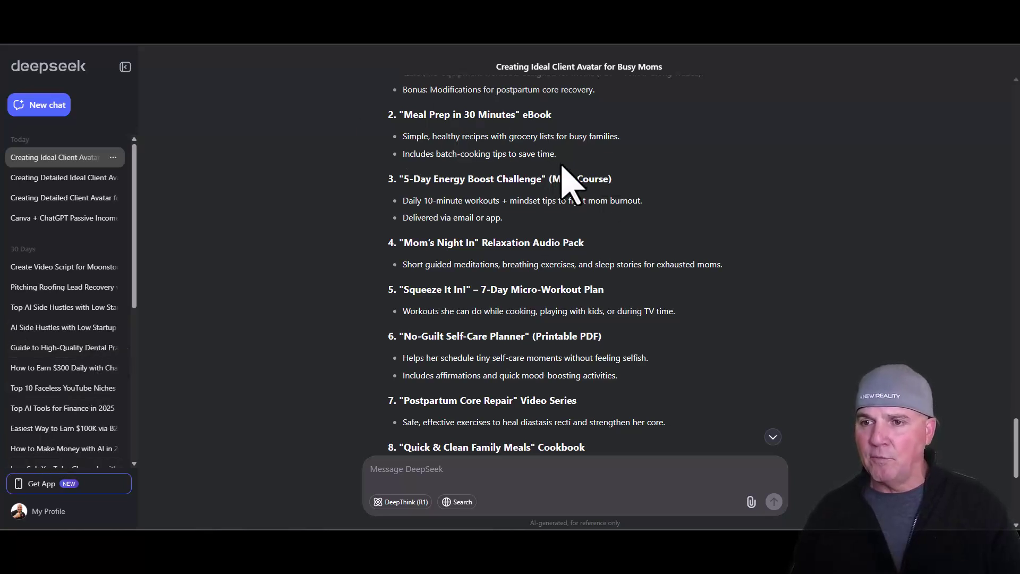
pyautogui.moveTo(556, 154); pyautogui.dragTo(404, 119)
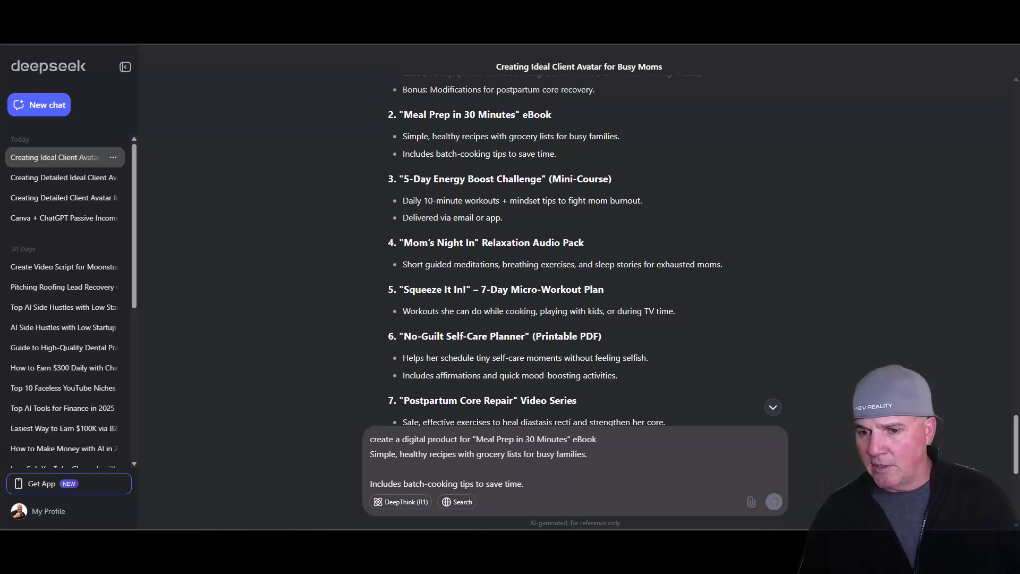
pyautogui.click(774, 501)
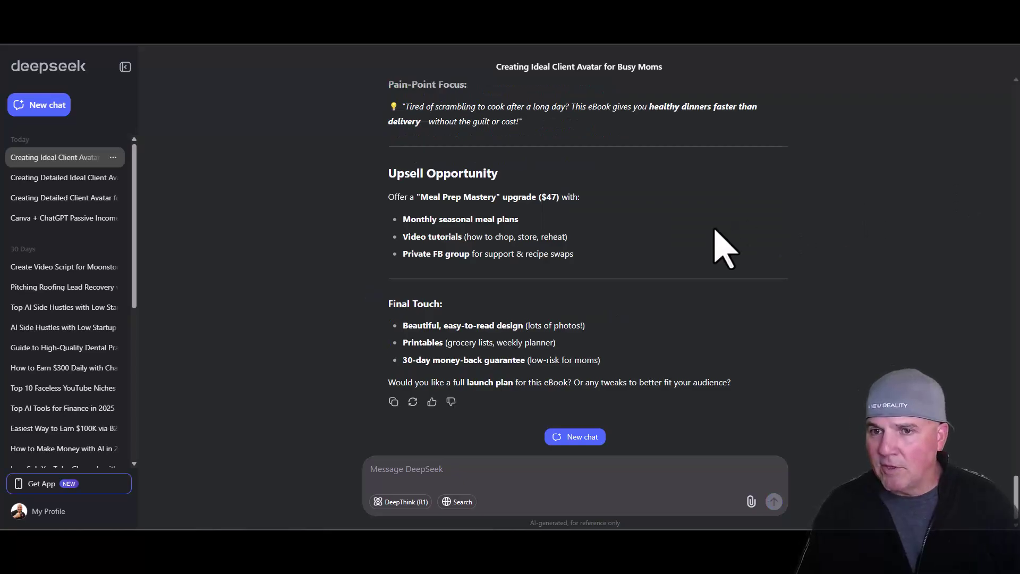
# Step: Read through the generated "Meal Prep in 30 Minutes" eBook breakdown, from the product name to the upsell and final touches
pyautogui.scroll(15, 724, 247)
pyautogui.scroll(-5, 713, 271)
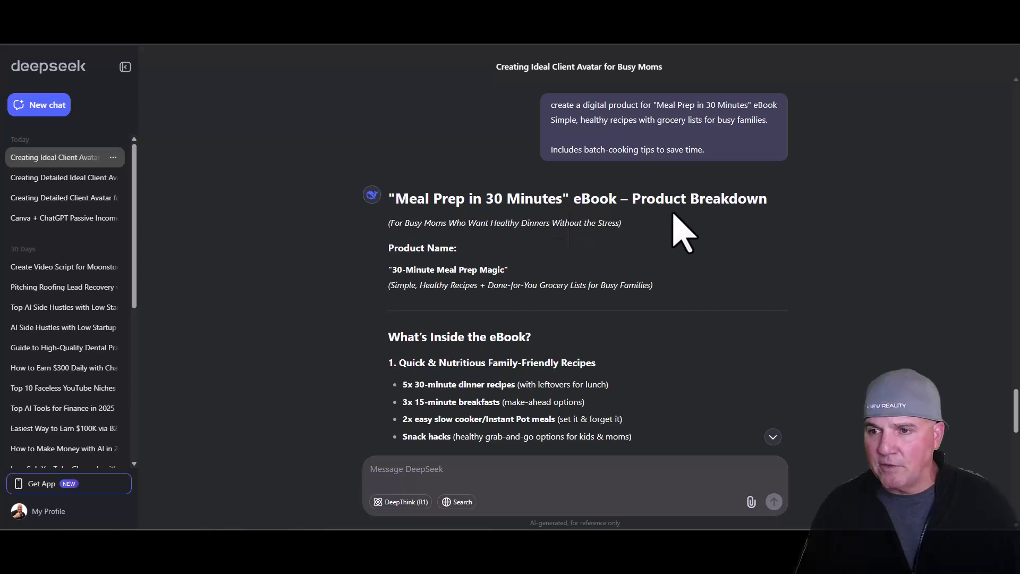
pyautogui.scroll(-5, 676, 266)
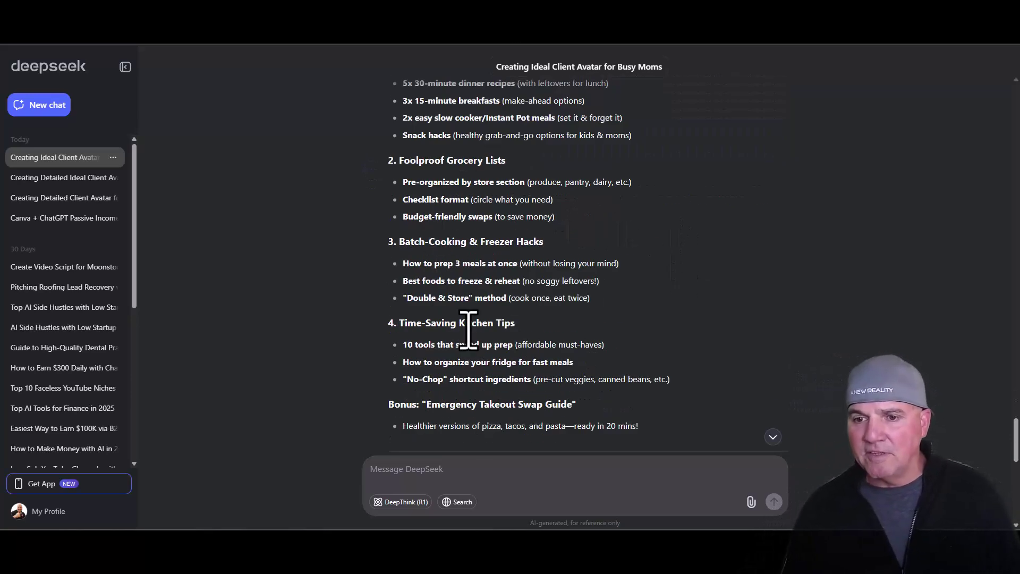
pyautogui.scroll(-5, 718, 313)
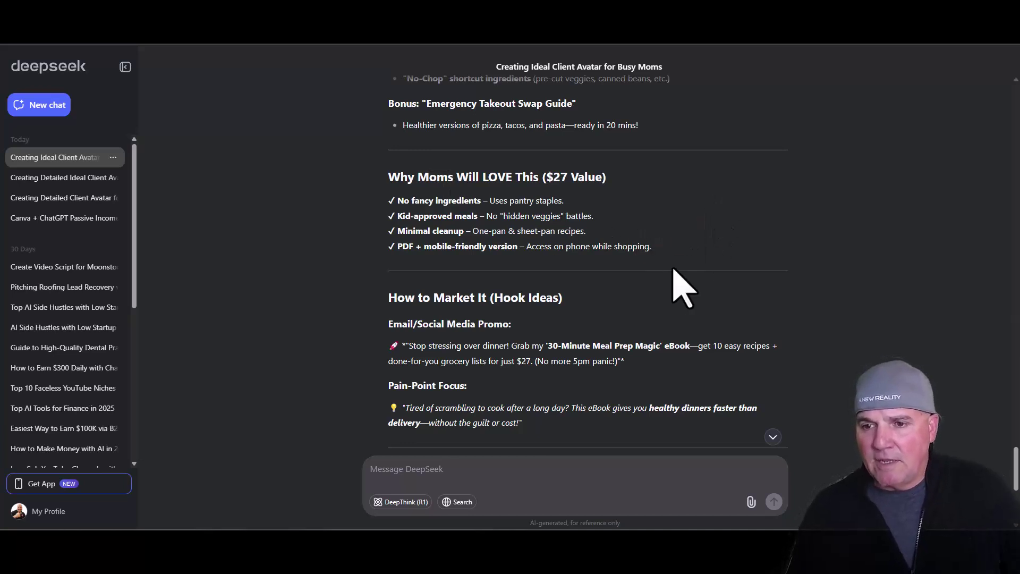
pyautogui.moveTo(1015, 458); pyautogui.dragTo(1018, 480)
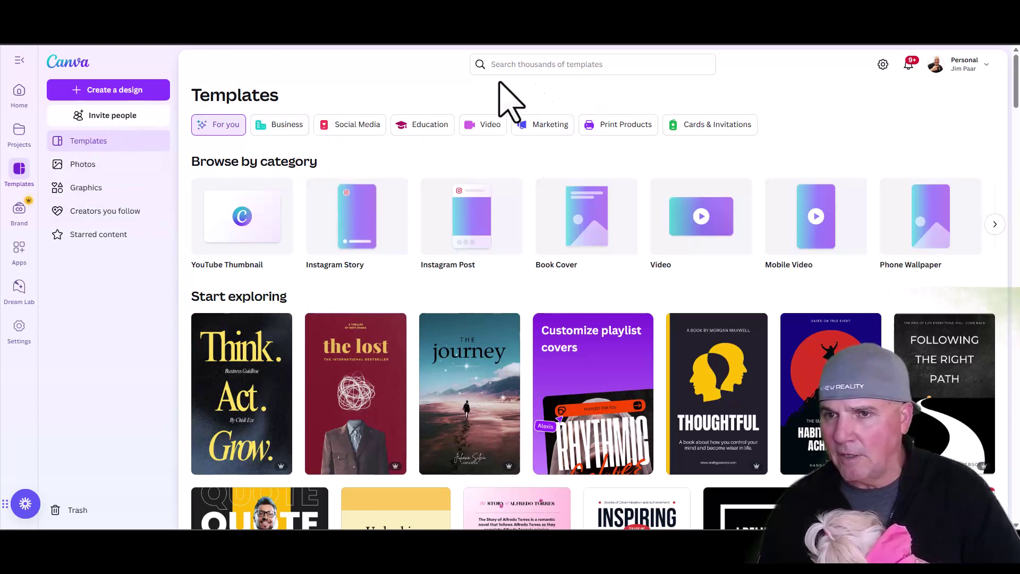
# Step: In Canva, search the templates for "ebook template multiple pages" and open the Brown Minimalist Wellness Ebook Cover for customizing
pyautogui.click(543, 69)
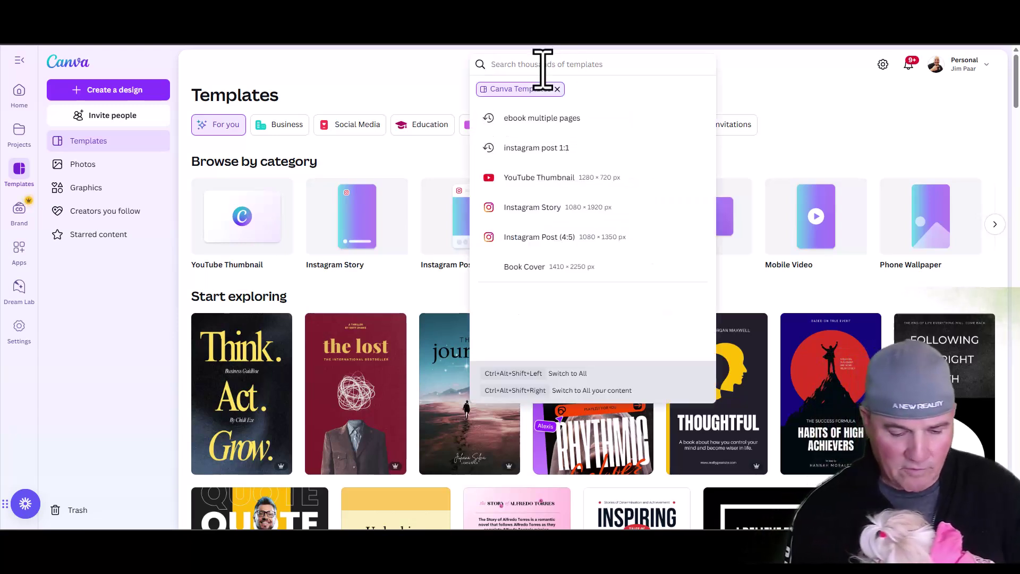
pyautogui.write('ebook')
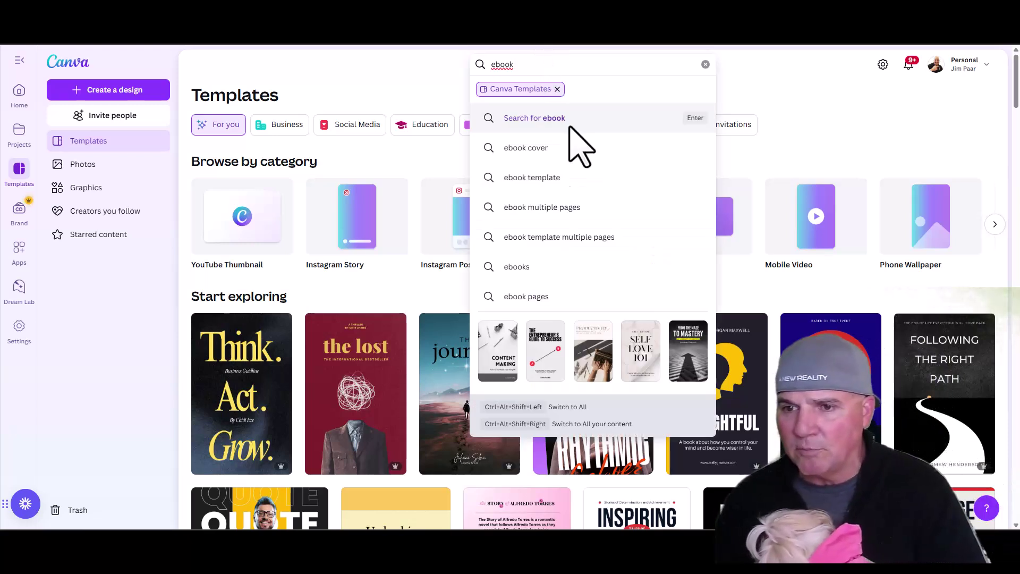
pyautogui.click(565, 238)
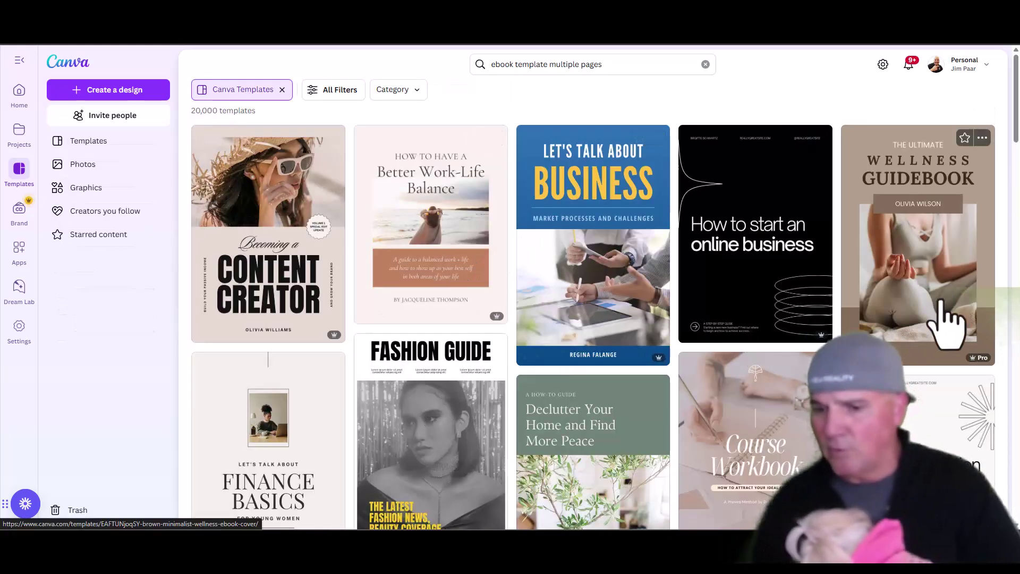
pyautogui.click(904, 264)
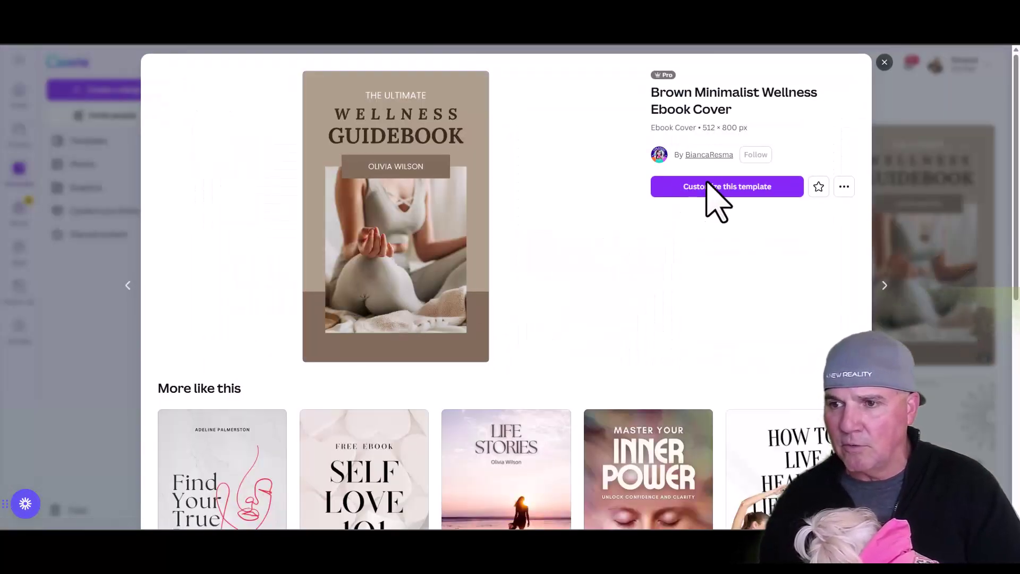
pyautogui.click(705, 187)
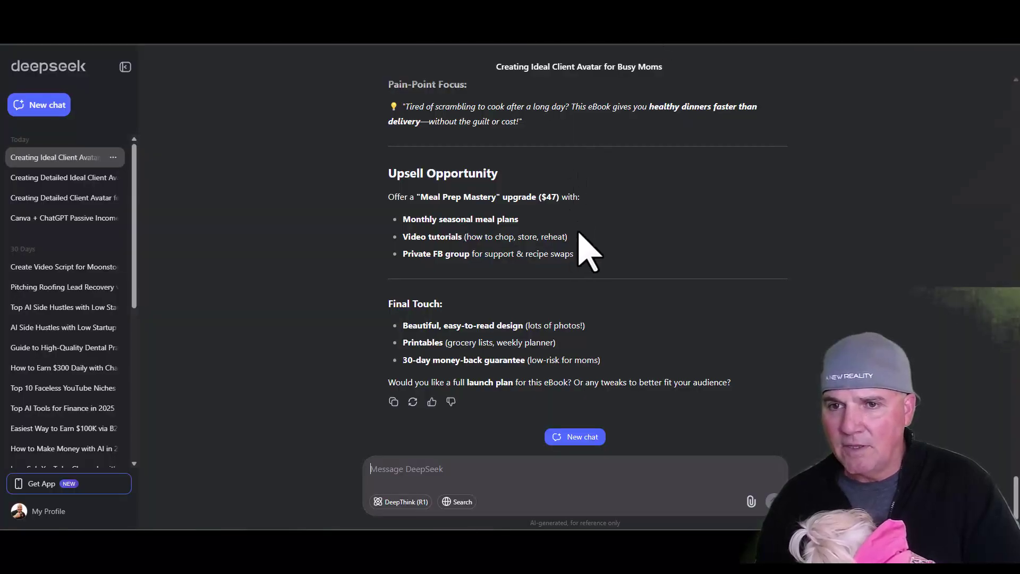
# Step: Switch to the DeepSeek chat and copy the title "Meal Prep in 30 Minutes" from the product breakdown heading
pyautogui.scroll(5, 592, 247)
pyautogui.scroll(10, 593, 247)
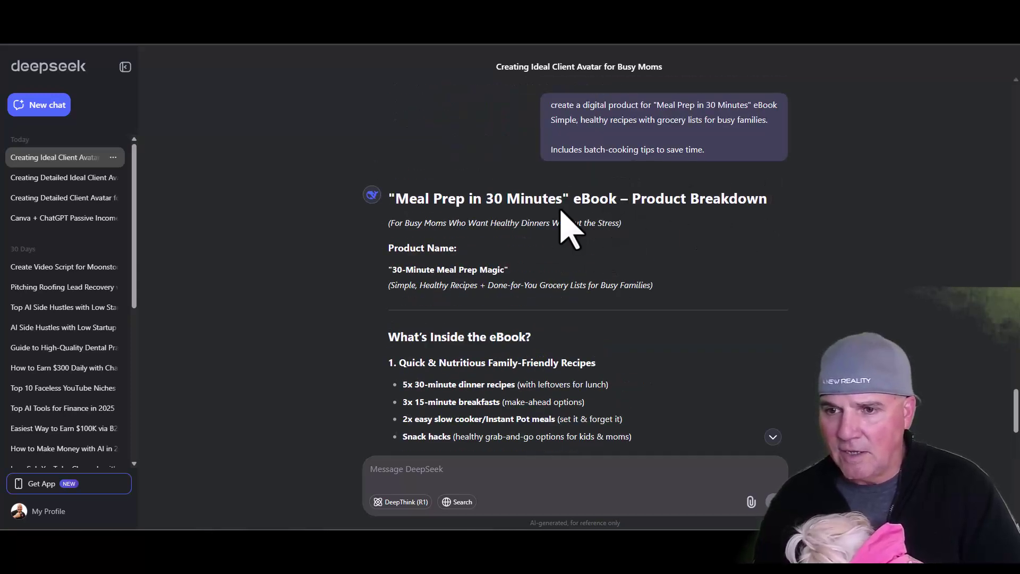
pyautogui.moveTo(563, 200); pyautogui.dragTo(412, 198)
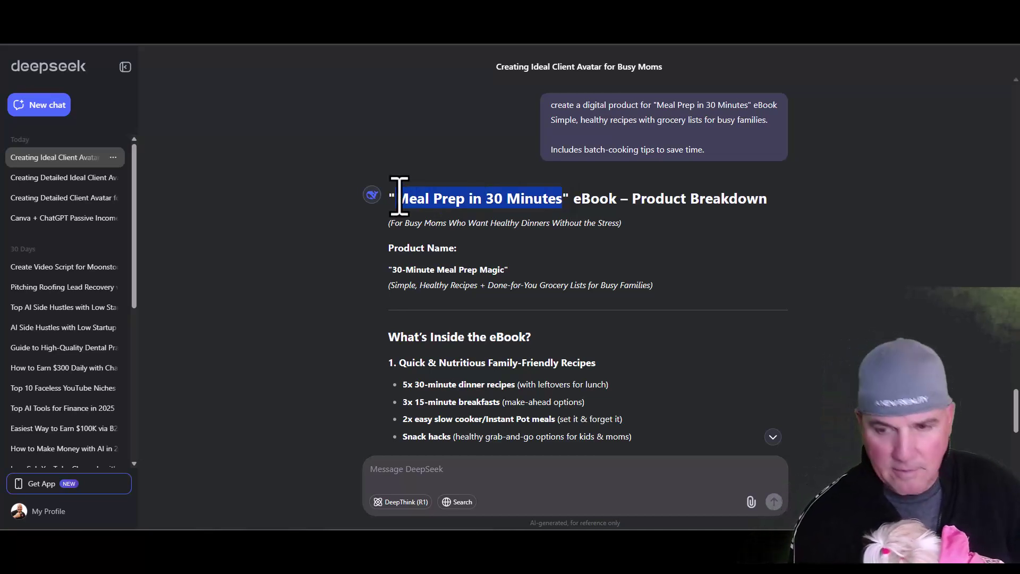
pyautogui.moveTo(399, 198); pyautogui.dragTo(396, 198)
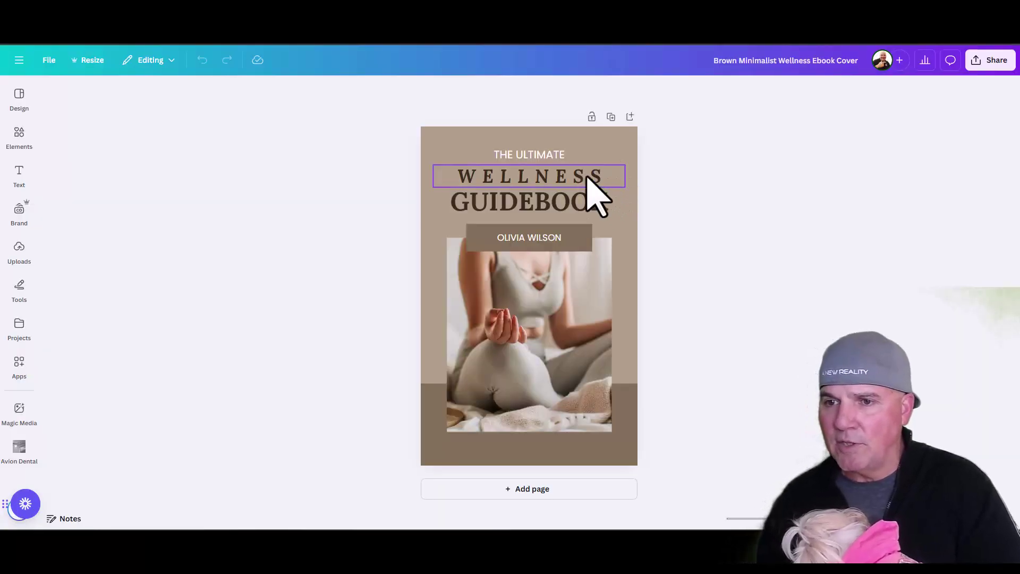
# Step: Back in the Canva cover design, replace the word WELLNESS with "MEAL PREP IN 30 MINUTES"
pyautogui.click(584, 191)
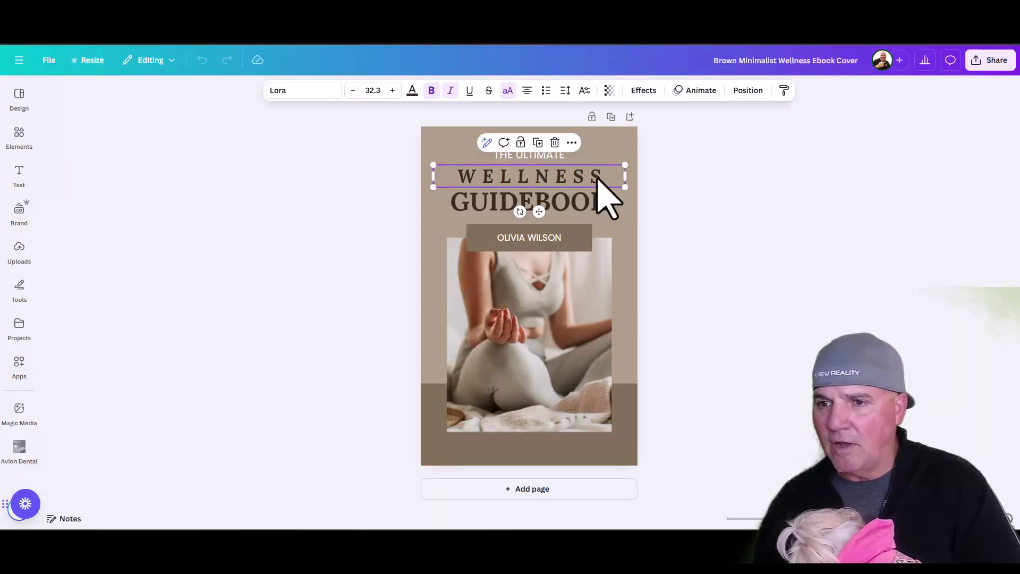
pyautogui.doubleClick(598, 181)
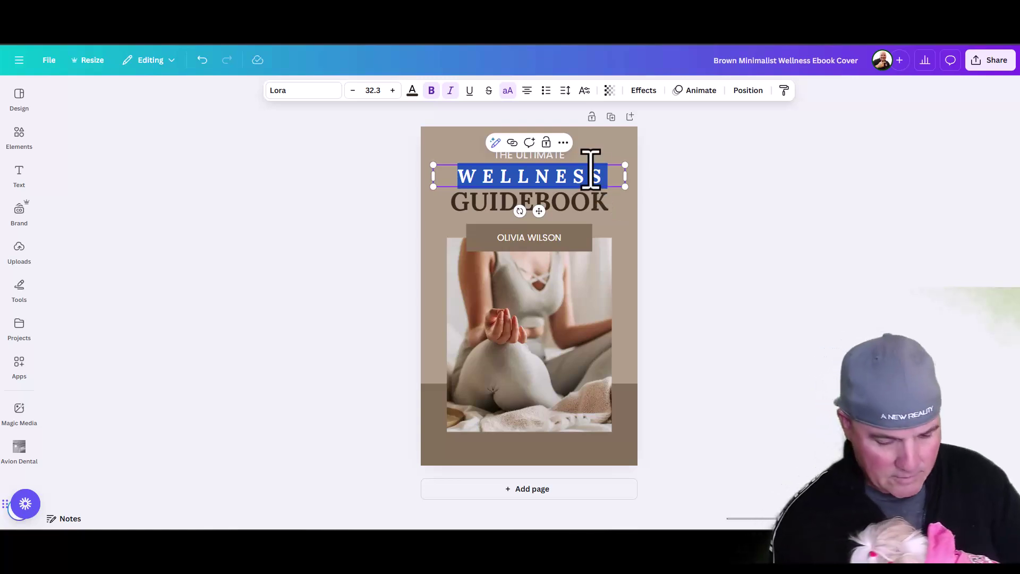
pyautogui.write('MEAL PREP IN 30 MINUTES')
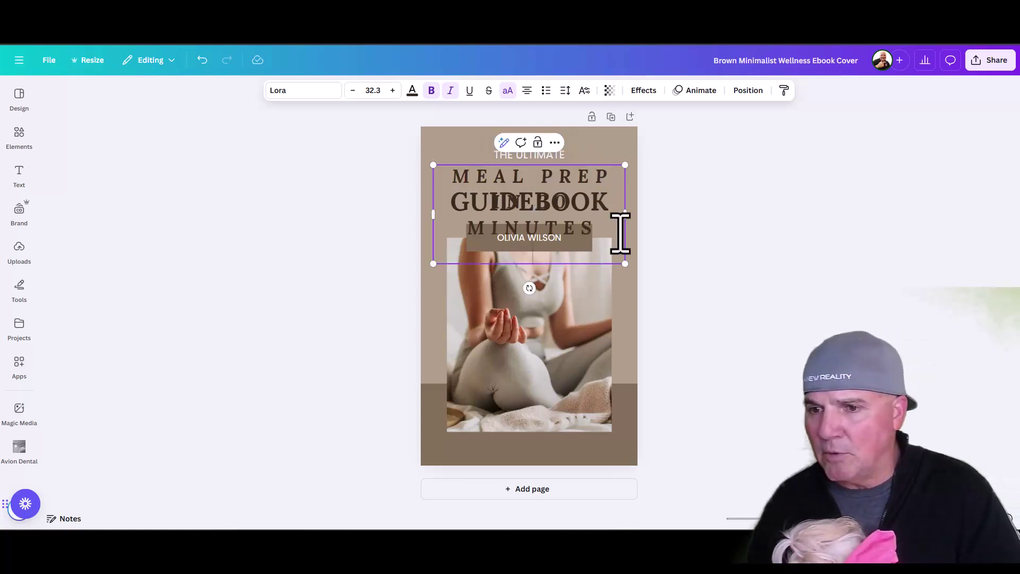
pyautogui.click(643, 246)
# Step: Move the new title aside and delete the GUIDEBOOK text from the cover
pyautogui.click(539, 234)
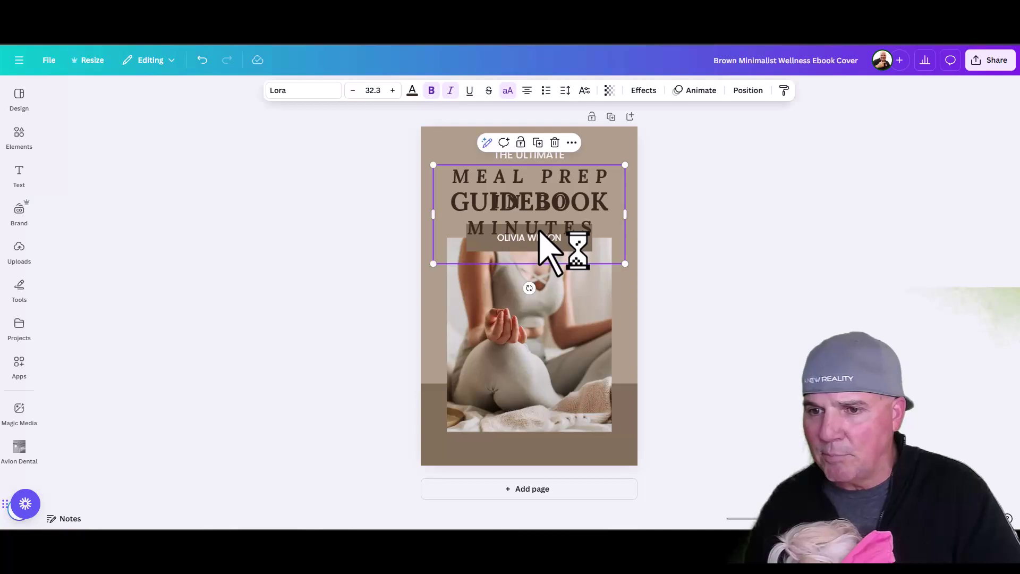
pyautogui.moveTo(538, 198); pyautogui.dragTo(640, 191)
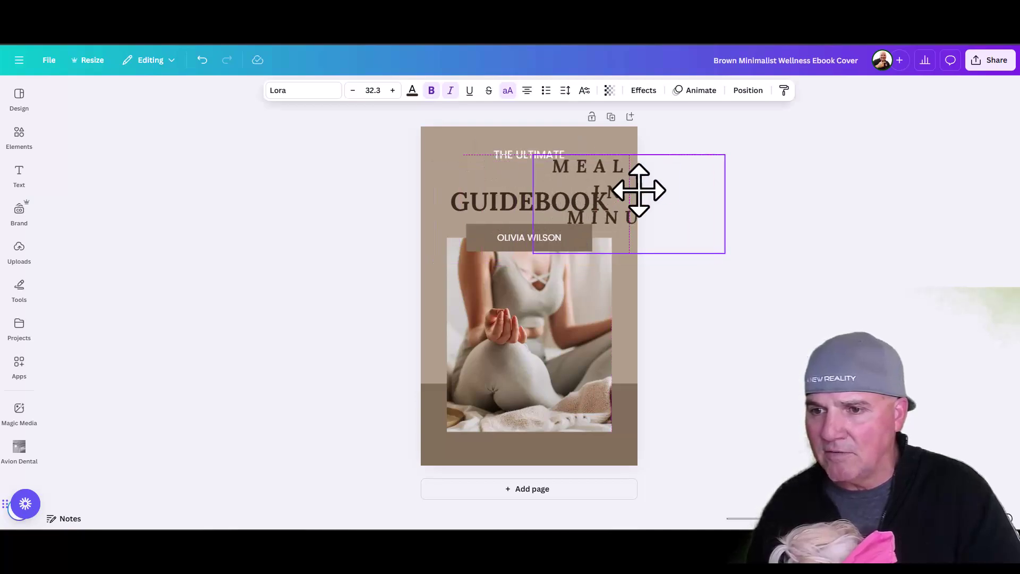
pyautogui.click(498, 207)
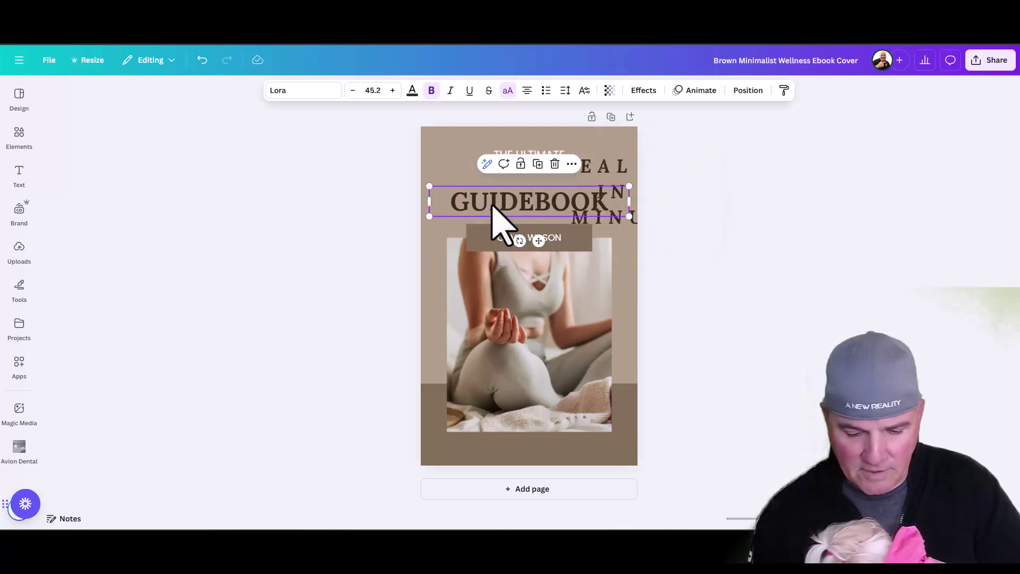
pyautogui.press('Delete')
# Step: Reduce the title's font size to 27.3 and place it centred directly beneath THE ULTIMATE
pyautogui.moveTo(632, 221); pyautogui.dragTo(518, 202)
pyautogui.click(353, 91)
pyautogui.click(353, 91)
pyautogui.click(353, 91)
pyautogui.click(353, 91)
pyautogui.click(352, 91)
pyautogui.moveTo(570, 186); pyautogui.dragTo(573, 195)
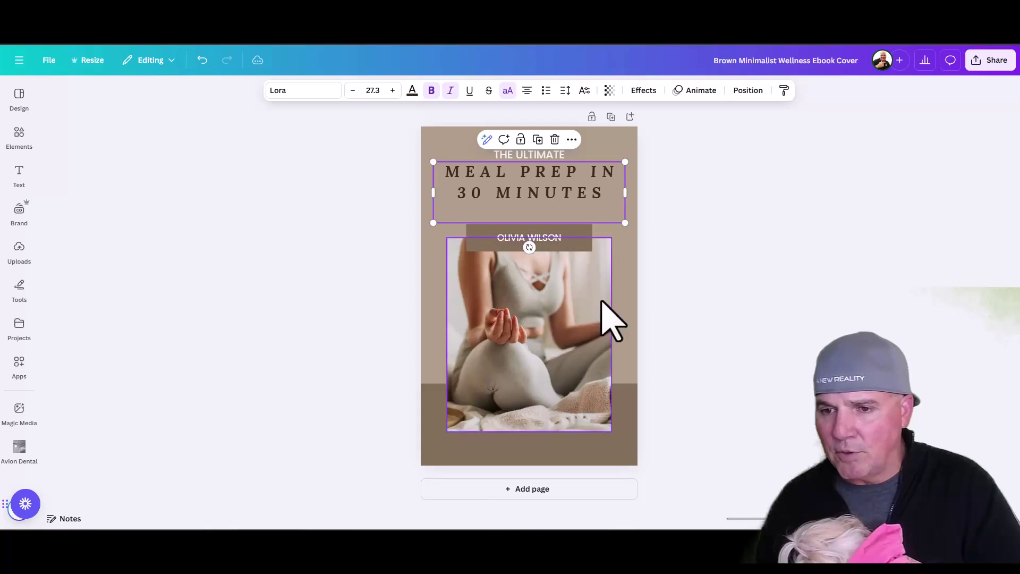
# Step: Add the stock photo of a woman meditating in front of a white sofa from the elements library to the cover
pyautogui.click(557, 358)
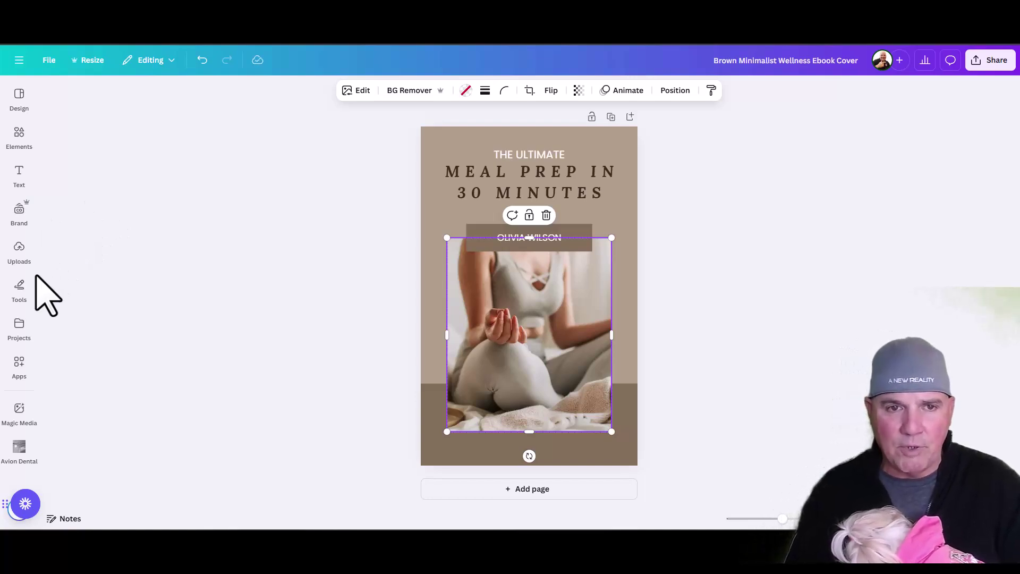
pyautogui.click(20, 137)
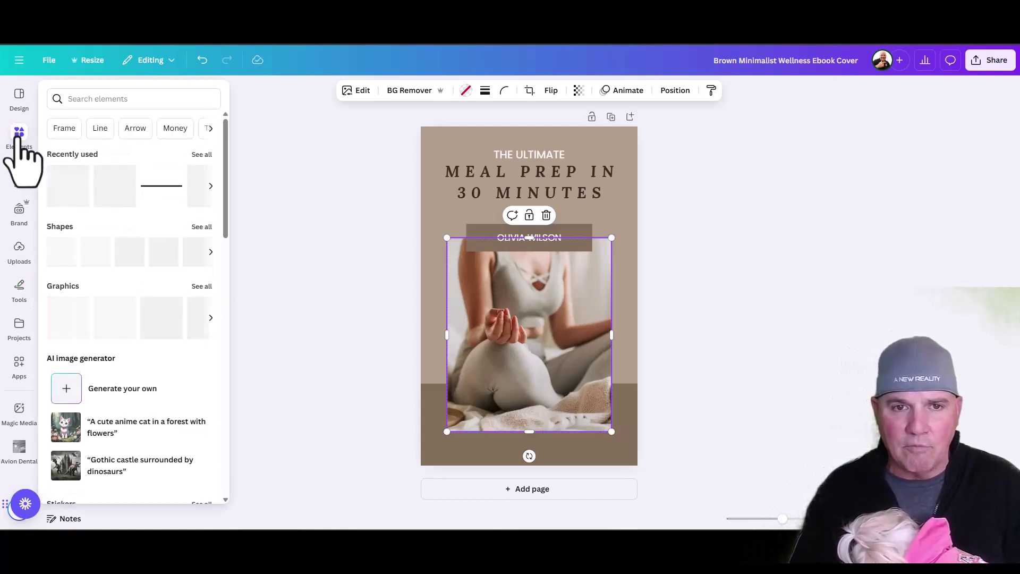
pyautogui.click(19, 175)
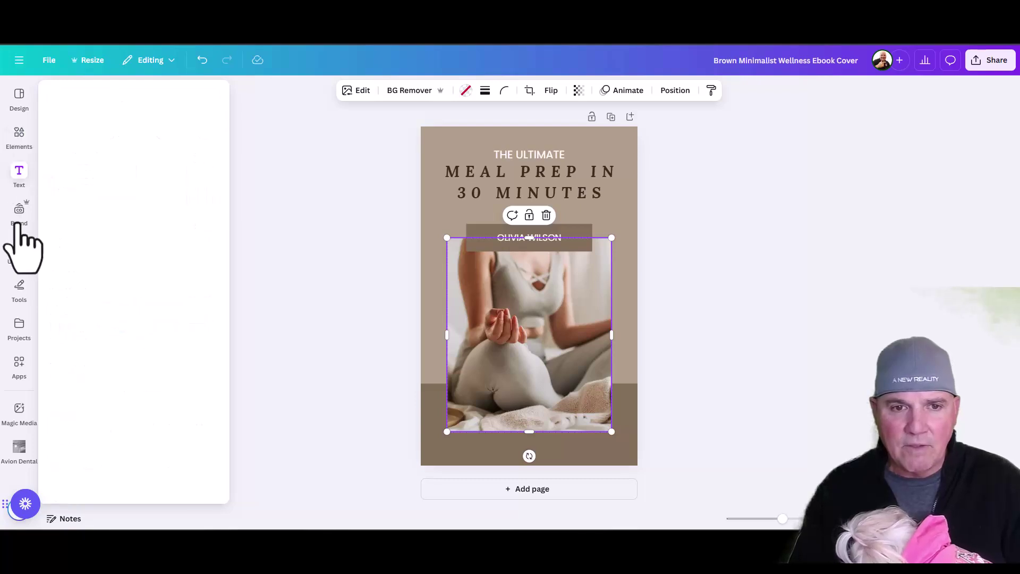
pyautogui.click(21, 252)
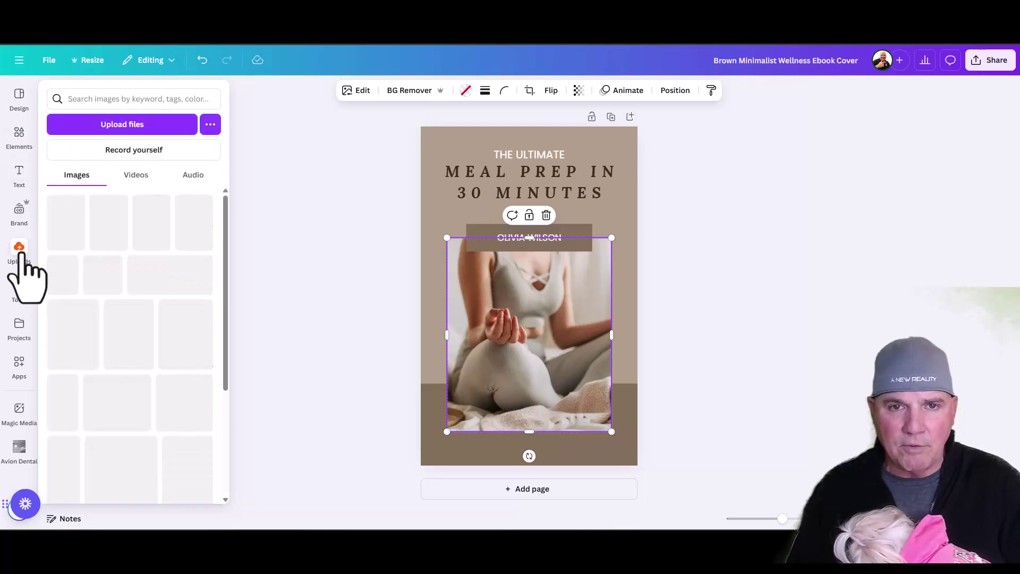
pyautogui.click(118, 95)
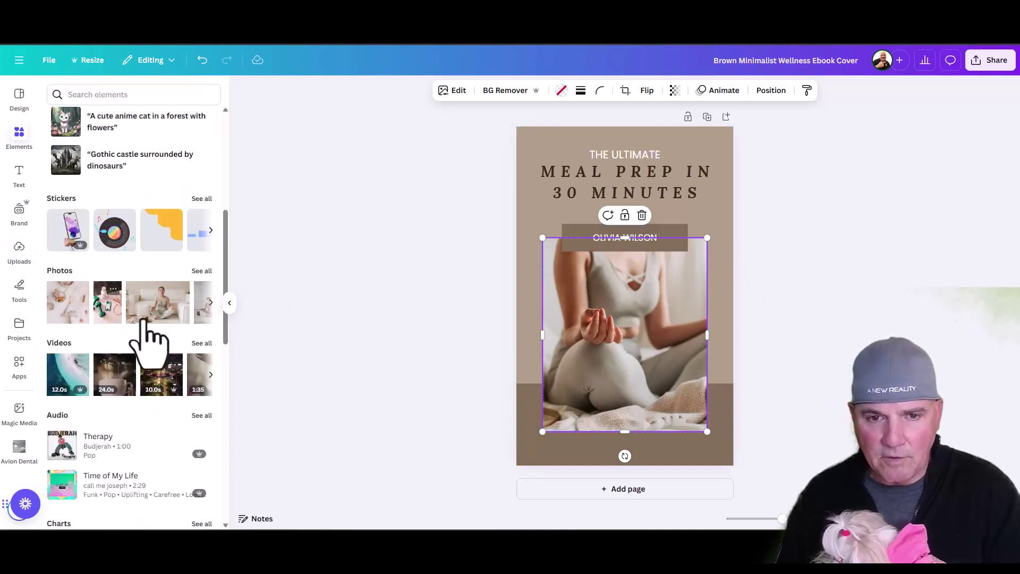
pyautogui.click(167, 318)
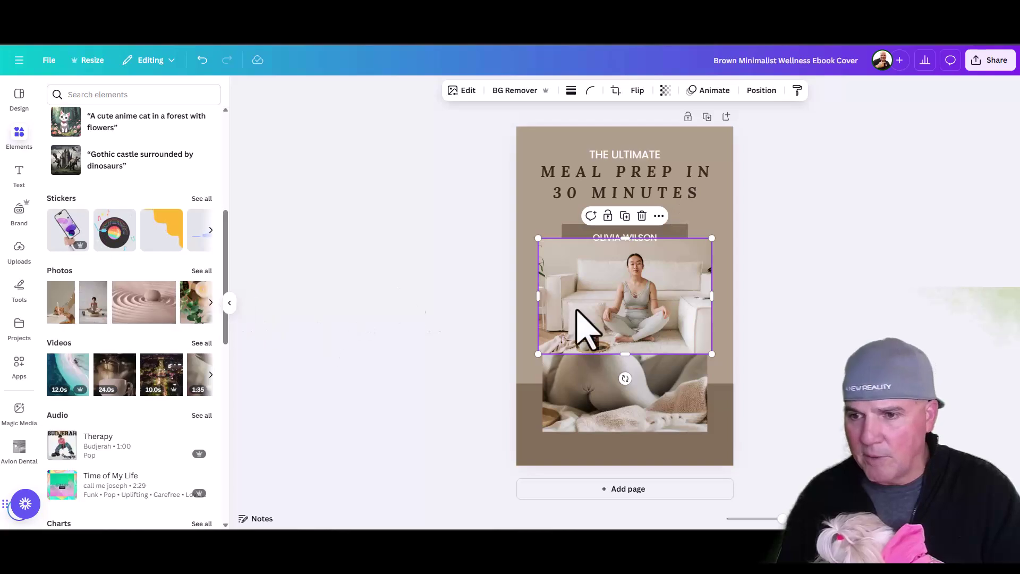
# Step: Delete the original template photo from the cover and move the meditating woman photo down beneath the author name box
pyautogui.click(649, 412)
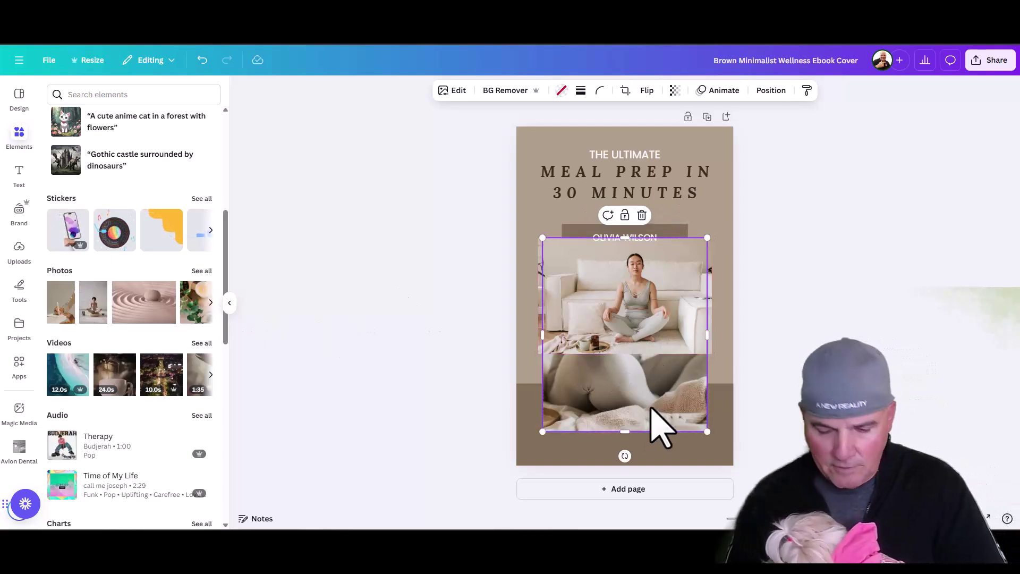
pyautogui.press('Delete')
pyautogui.moveTo(655, 342); pyautogui.dragTo(661, 321)
pyautogui.press('Delete')
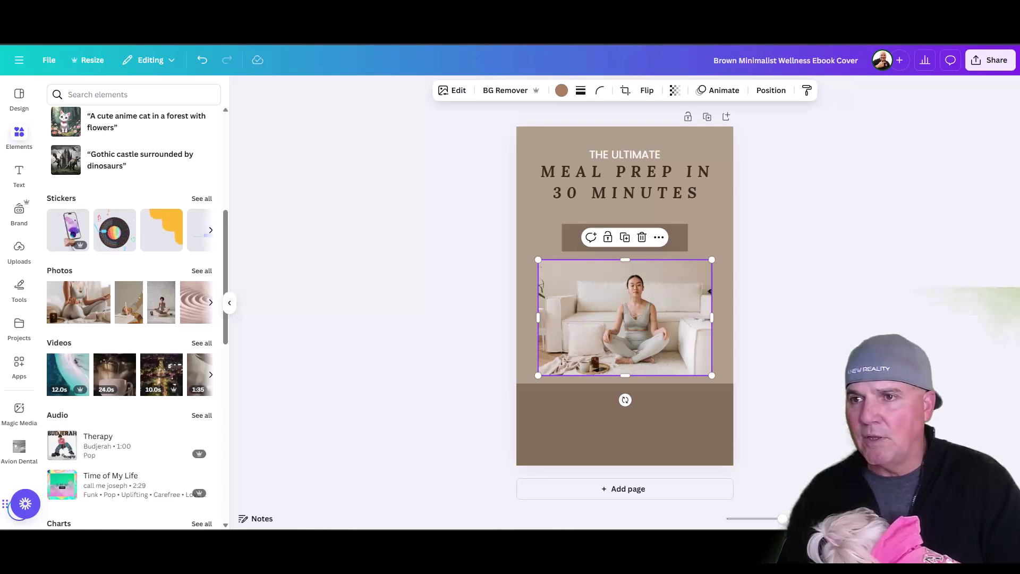
# Step: Switch to the DeepSeek chat and review the eBook's product breakdown, launch plan phases, upsell flow and pricing suggestions
pyautogui.hotkey('ctrl', 'Tab')
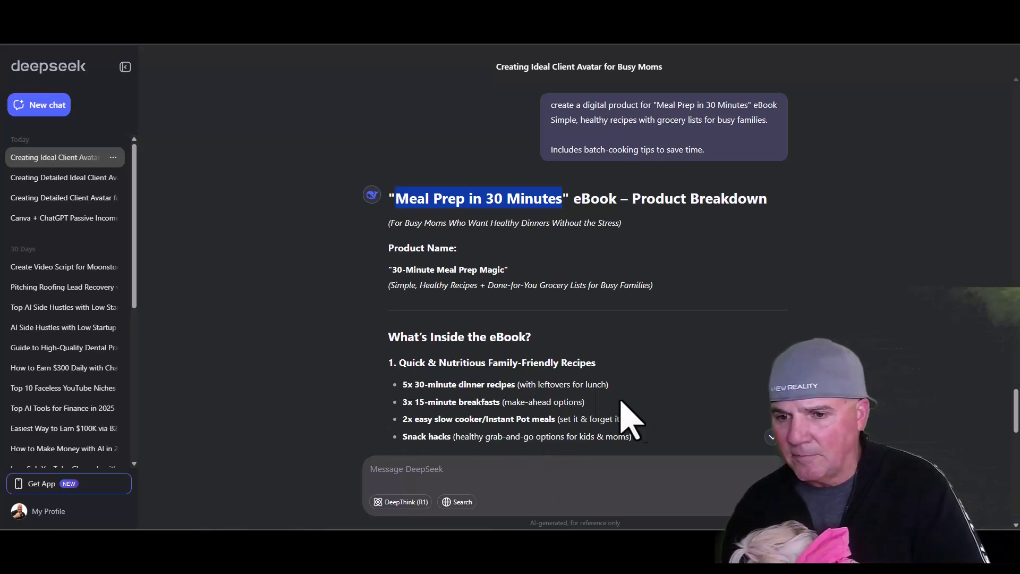
pyautogui.click(667, 400)
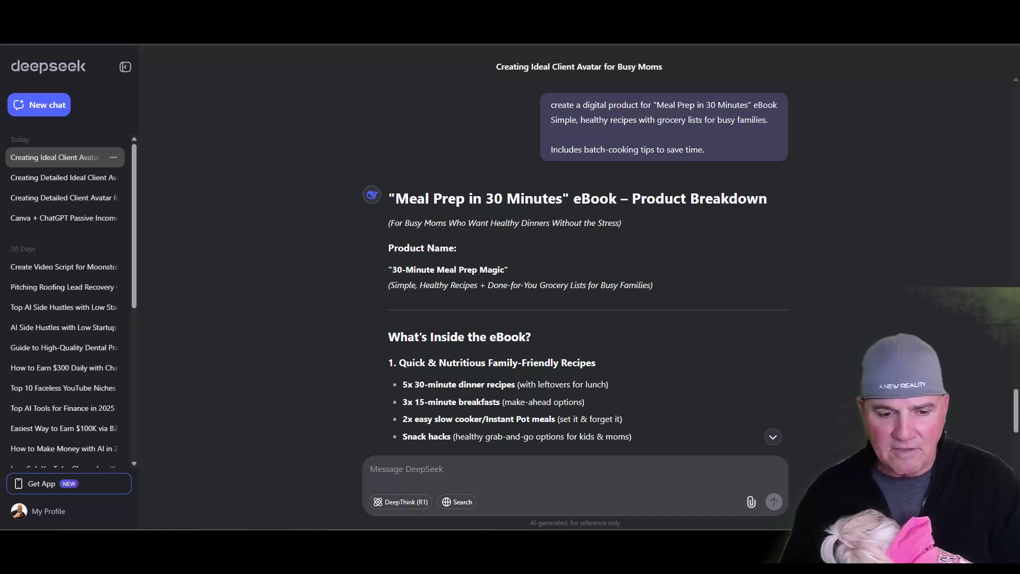
pyautogui.scroll(-10, 574, 266)
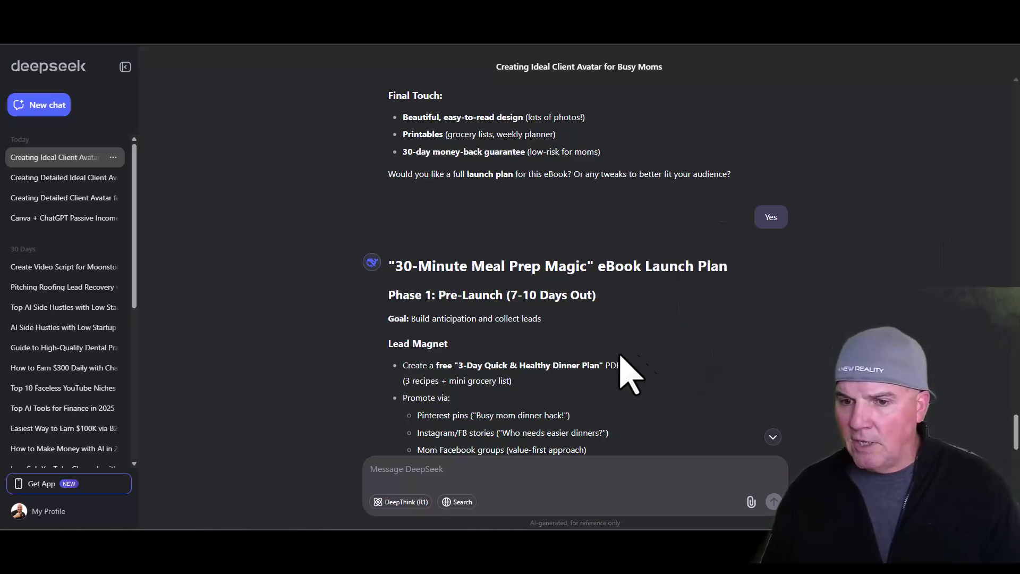
pyautogui.scroll(-5, 627, 374)
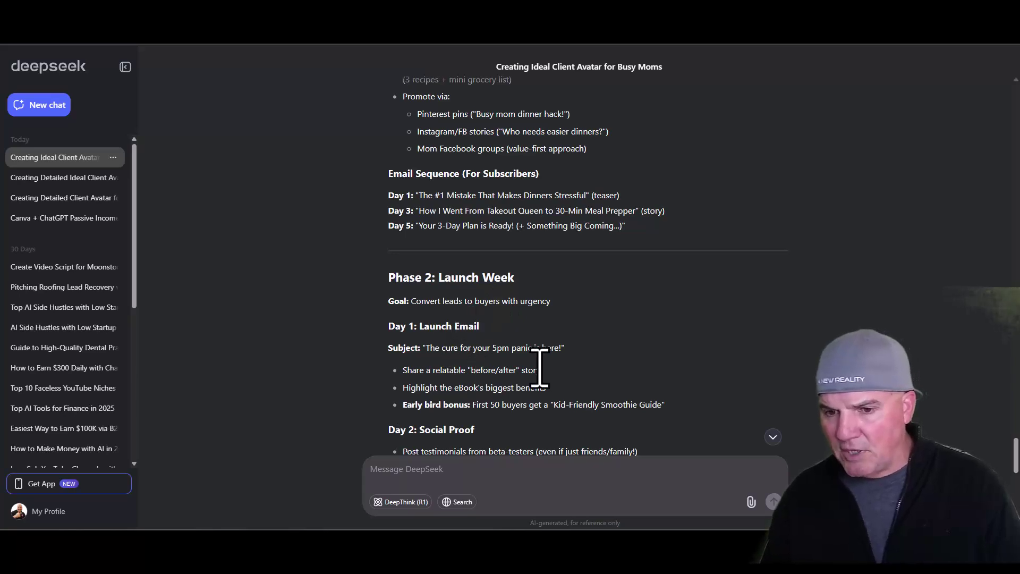
pyautogui.scroll(-5, 543, 371)
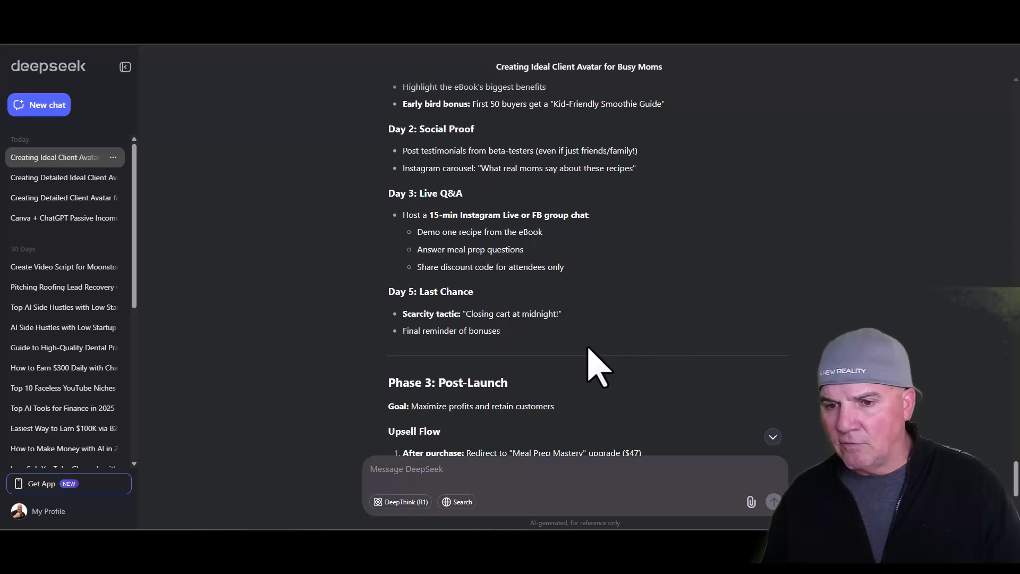
pyautogui.scroll(-5, 588, 351)
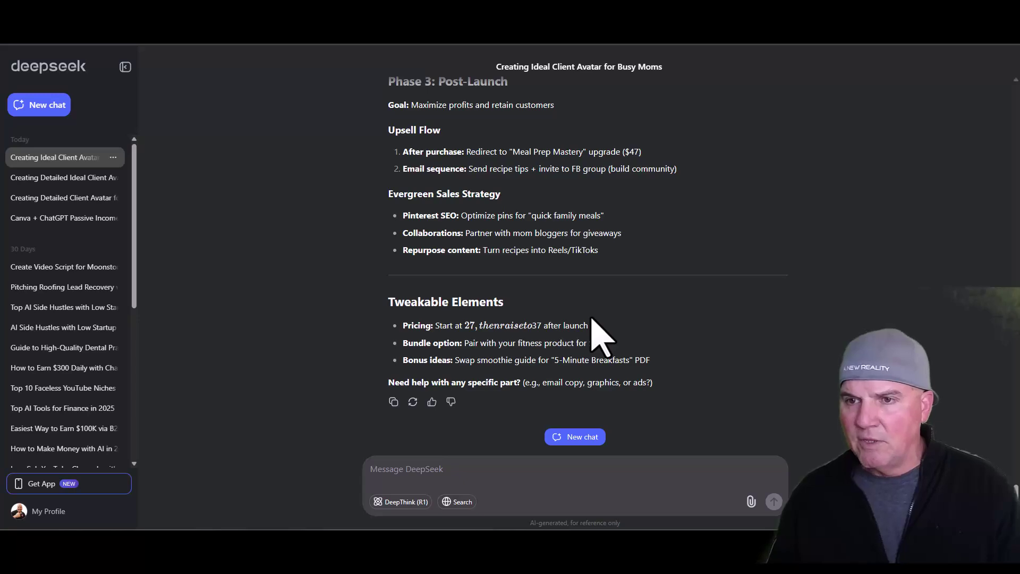
pyautogui.scroll(5, 601, 332)
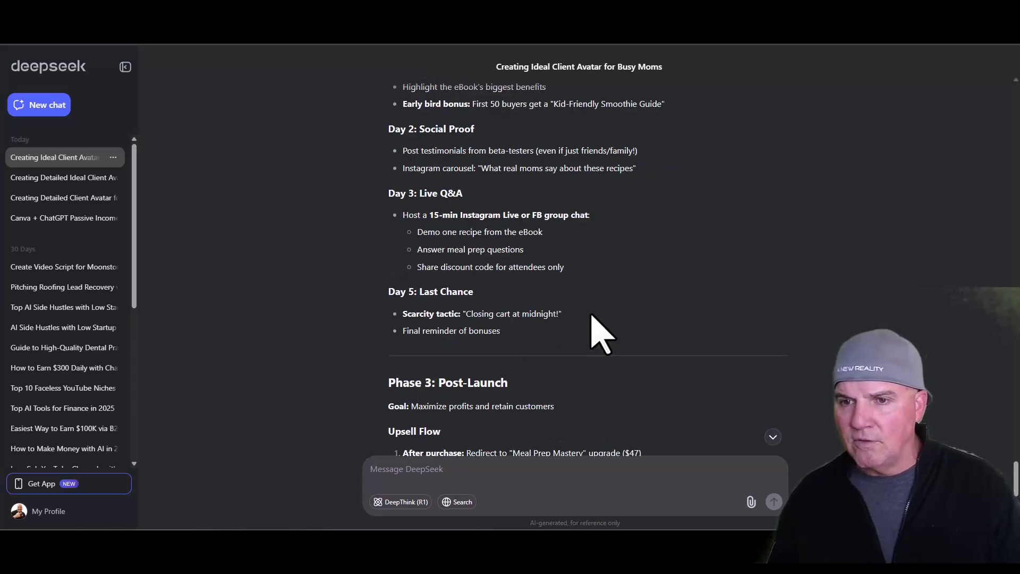
pyautogui.scroll(12, 602, 332)
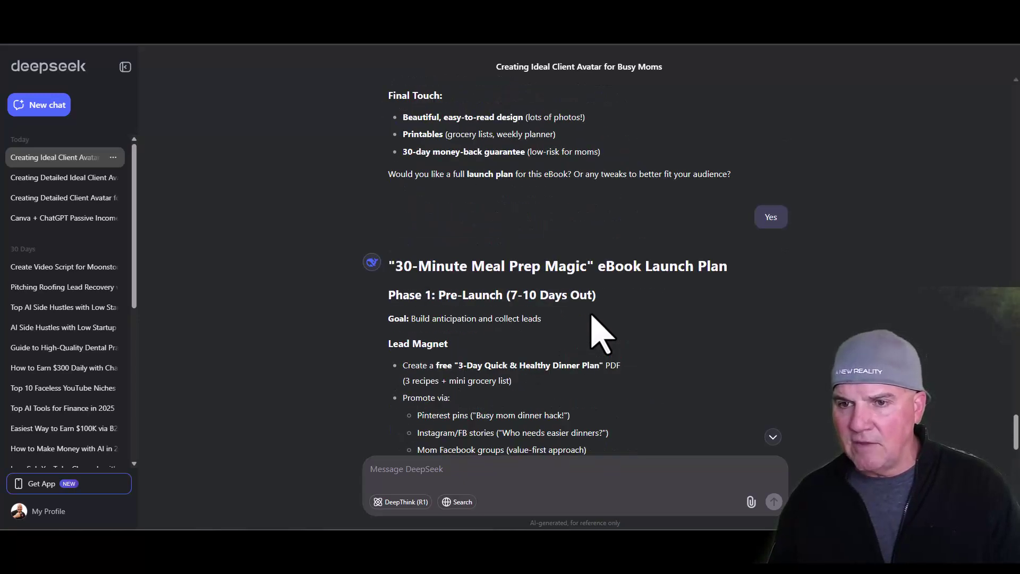
pyautogui.scroll(8, 602, 332)
pyautogui.scroll(-5, 593, 314)
pyautogui.scroll(5, 593, 314)
pyautogui.scroll(5, 602, 332)
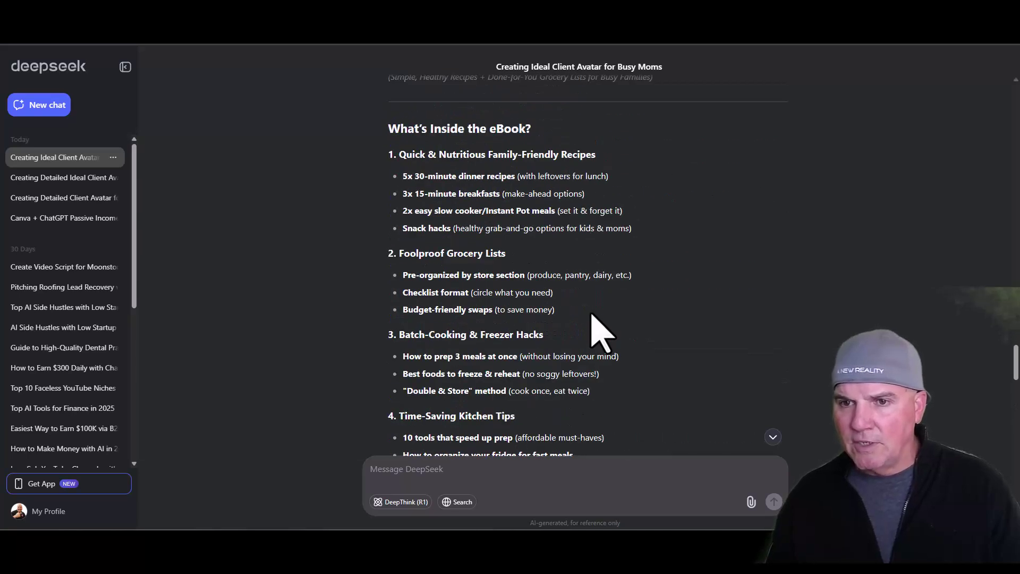
# Step: Send DeepSeek the follow-up prompt "Create a sales funnel for this" in the meal prep eBook chat
pyautogui.scroll(-10, 602, 332)
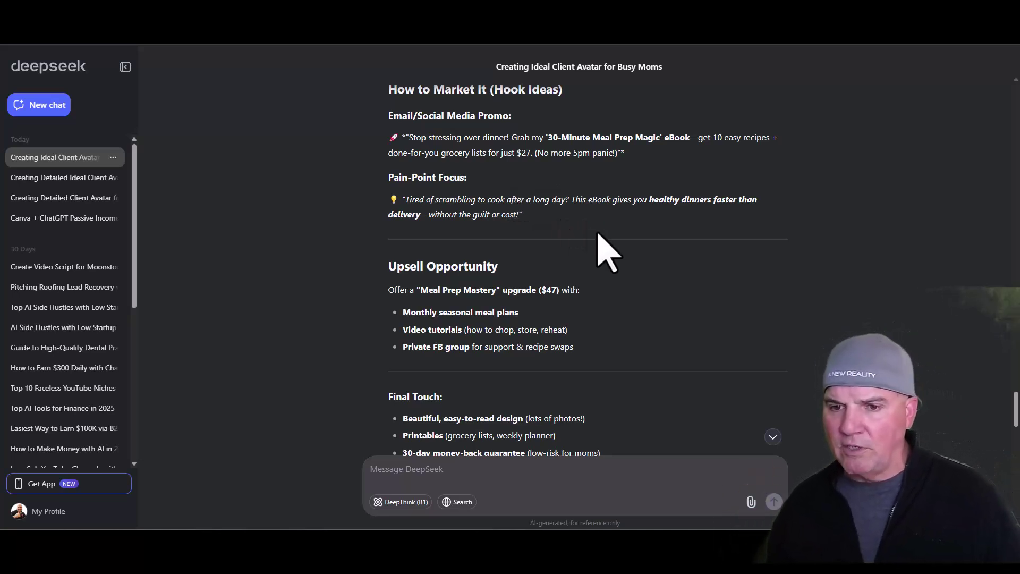
pyautogui.click(443, 481)
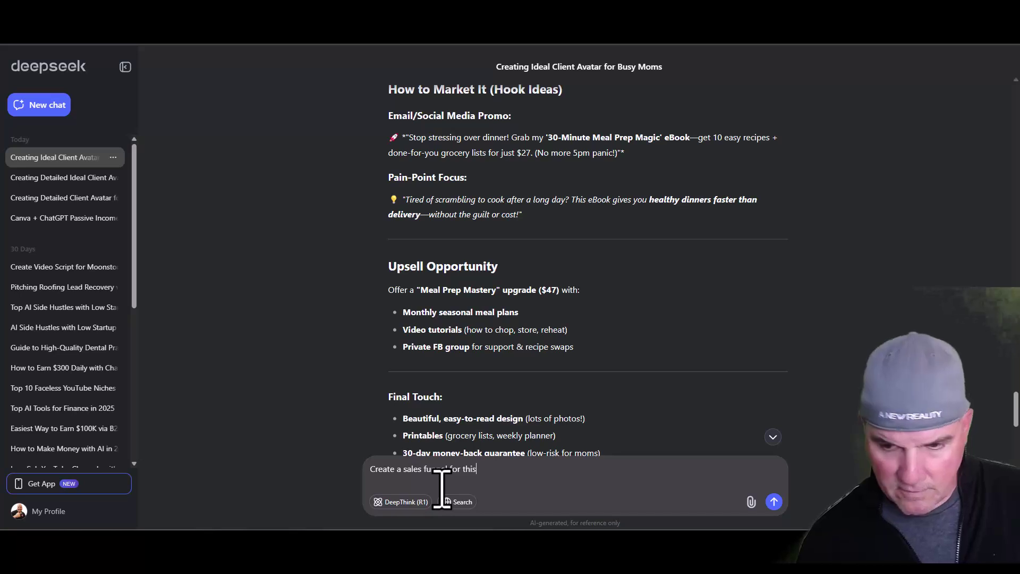
pyautogui.press('Return')
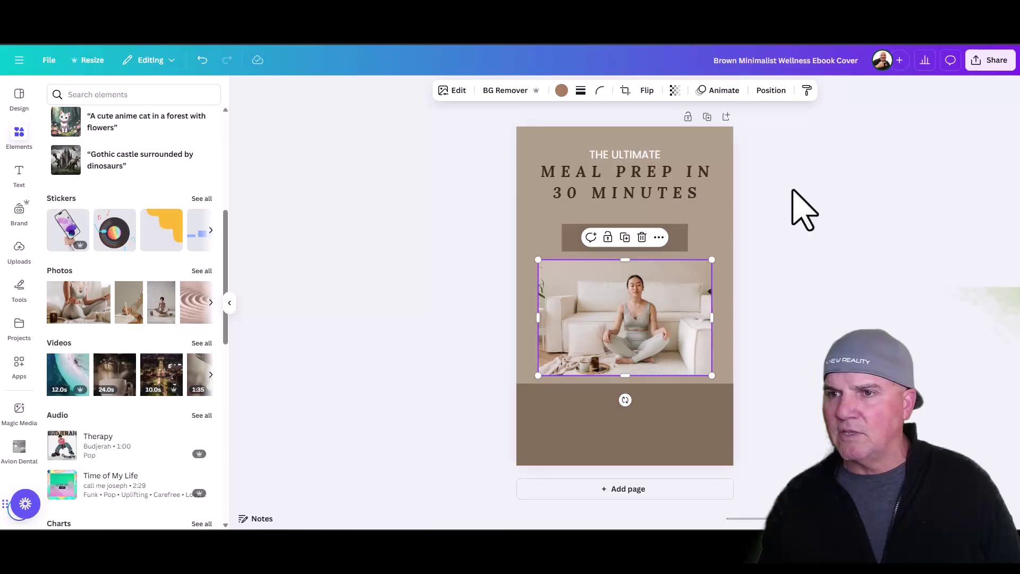
# Step: Back in Canva, create a public view link for sharing the eBook cover design
pyautogui.click(988, 61)
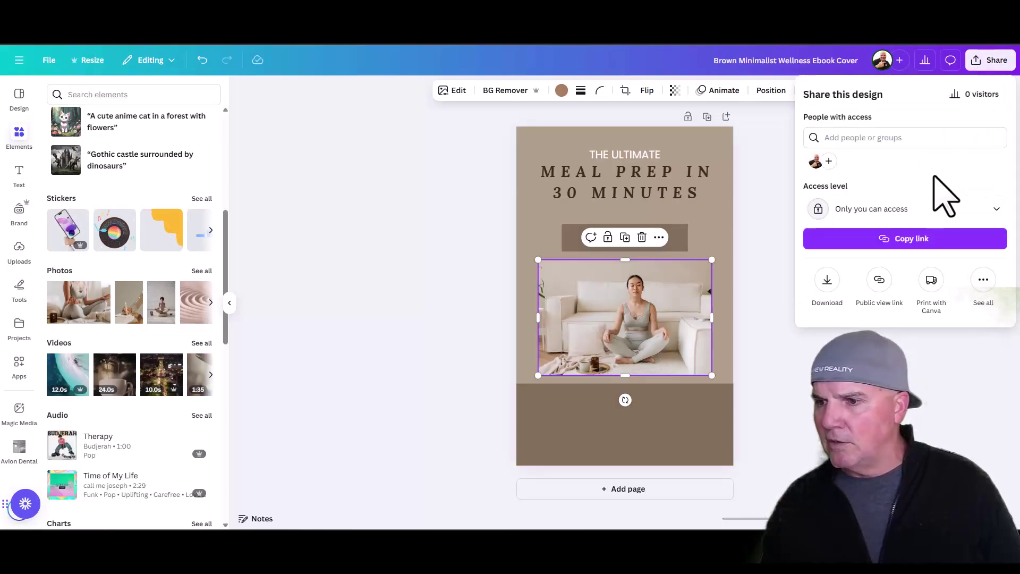
pyautogui.click(878, 282)
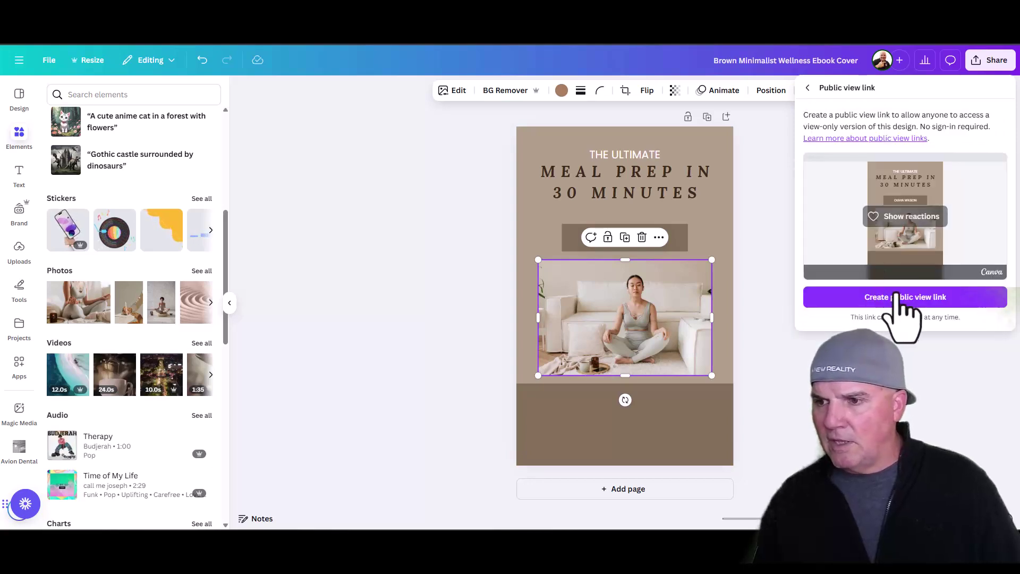
pyautogui.click(913, 299)
pyautogui.click(959, 314)
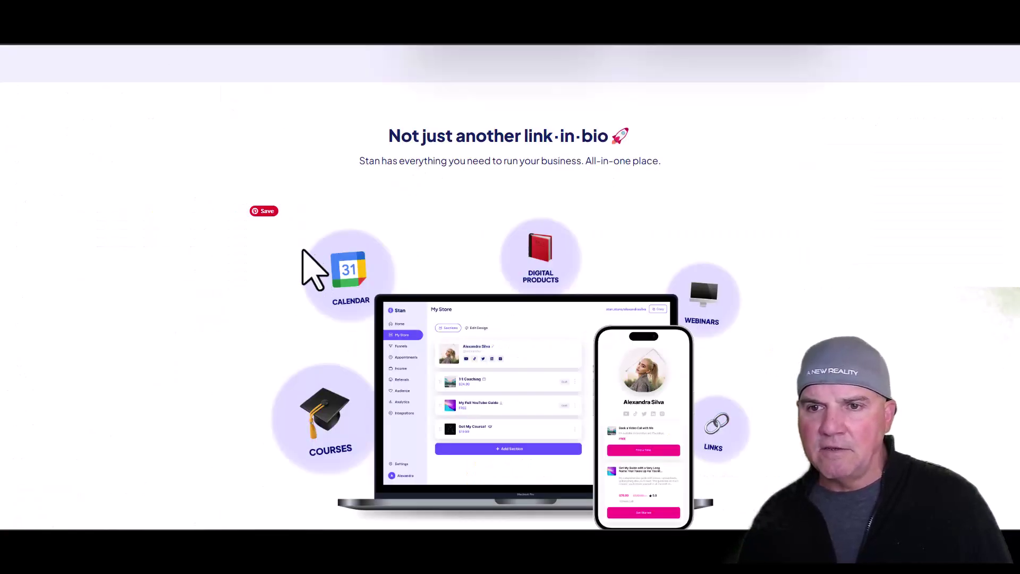
# Step: On the Stan homepage, examine the creator store overview, featured creators, earnings testimonials and the all-in-one business features
pyautogui.scroll(10, 318, 263)
pyautogui.scroll(15, 352, 241)
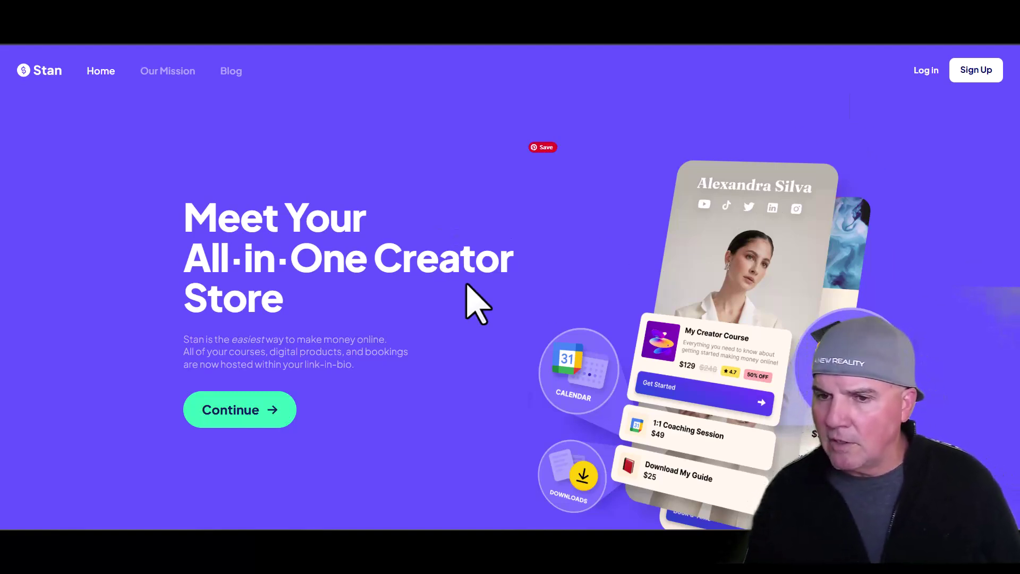
pyautogui.scroll(-10, 498, 294)
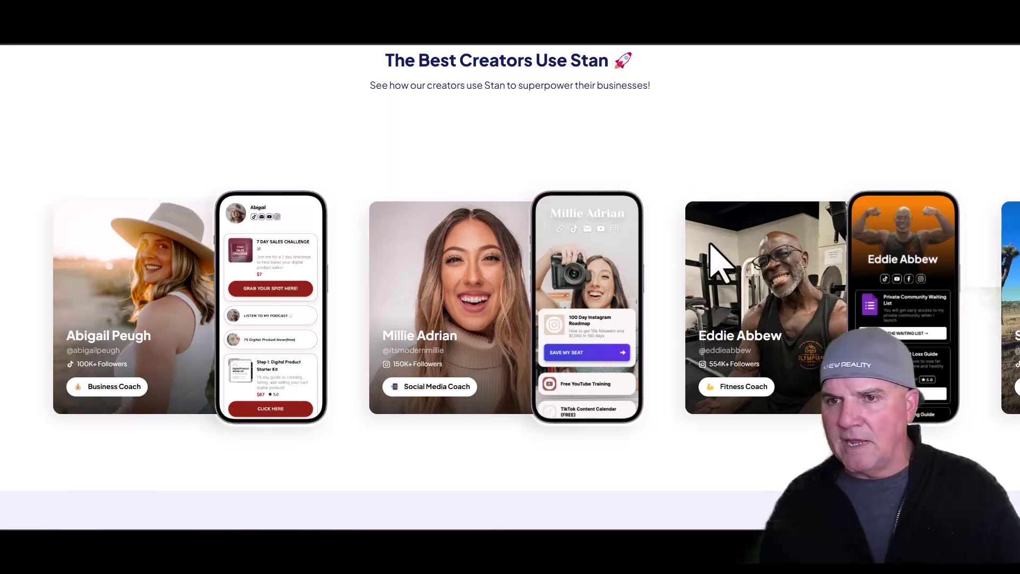
pyautogui.scroll(-5, 685, 314)
pyautogui.scroll(-10, 690, 324)
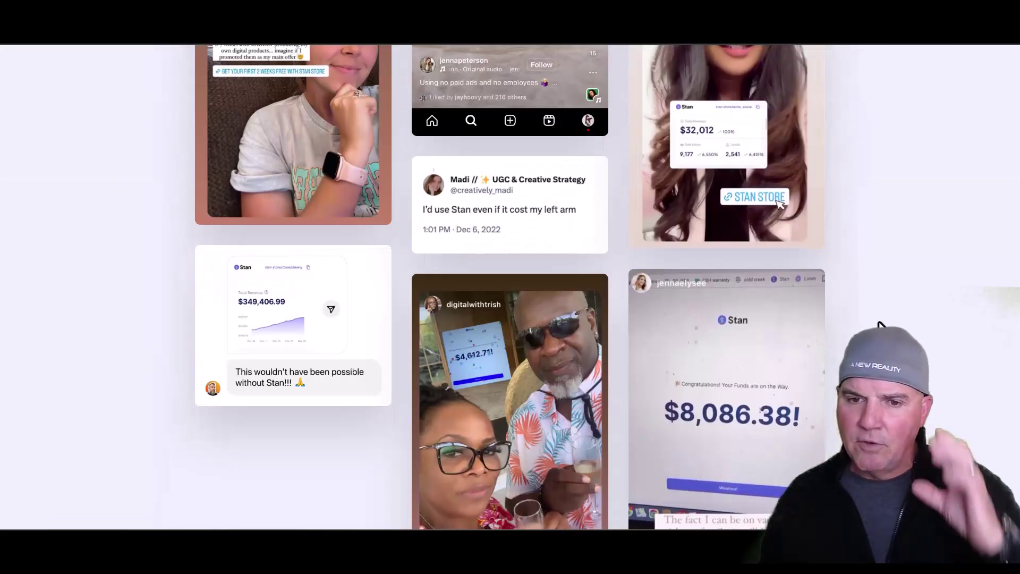
pyautogui.scroll(-10, 880, 325)
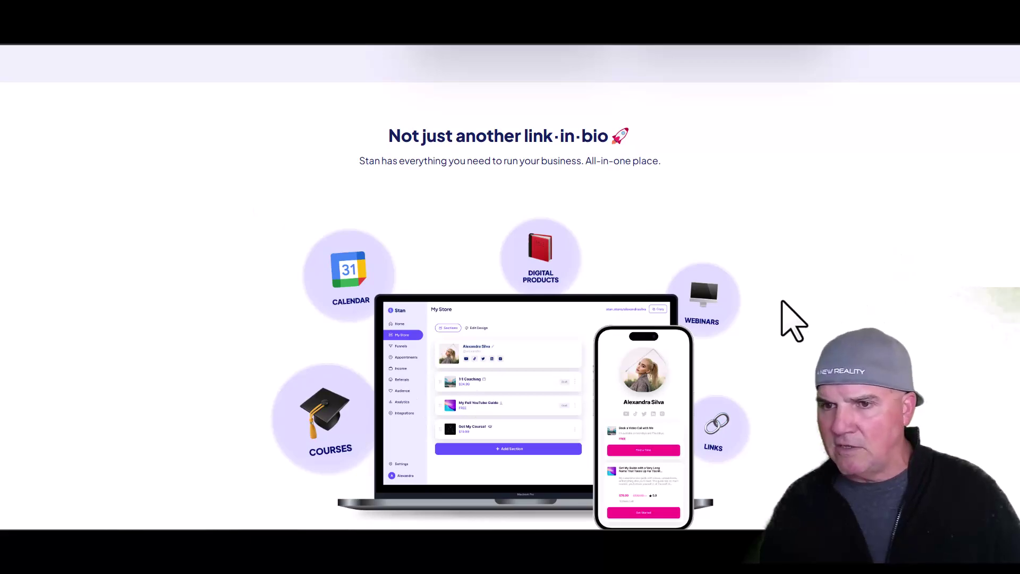
pyautogui.scroll(-5, 793, 320)
pyautogui.scroll(-5, 793, 320)
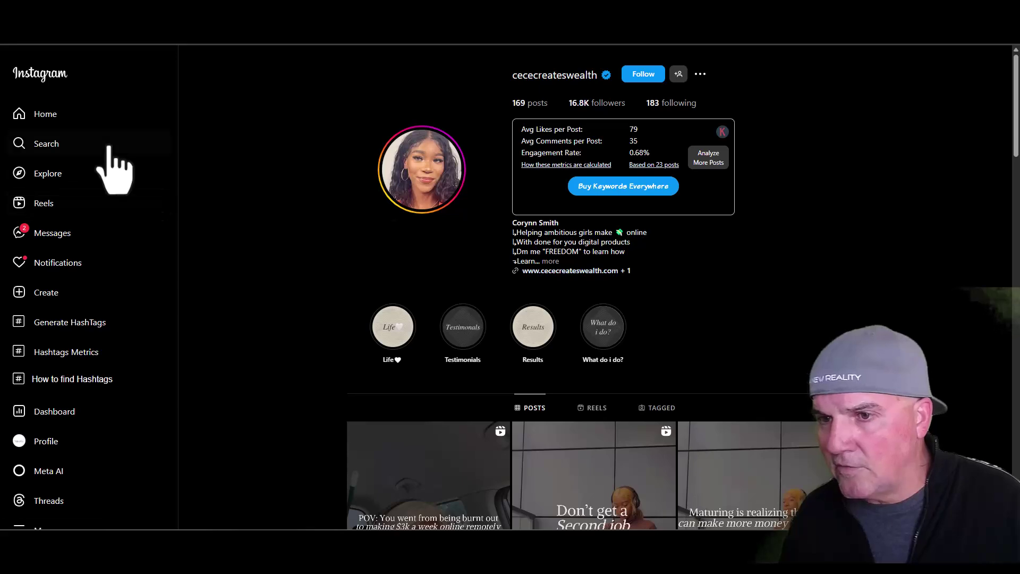
# Step: On Instagram, browse the digital products creator's post grid and open the FREE GUIDE! Stan store link from the profile's links
pyautogui.scroll(-15, 818, 314)
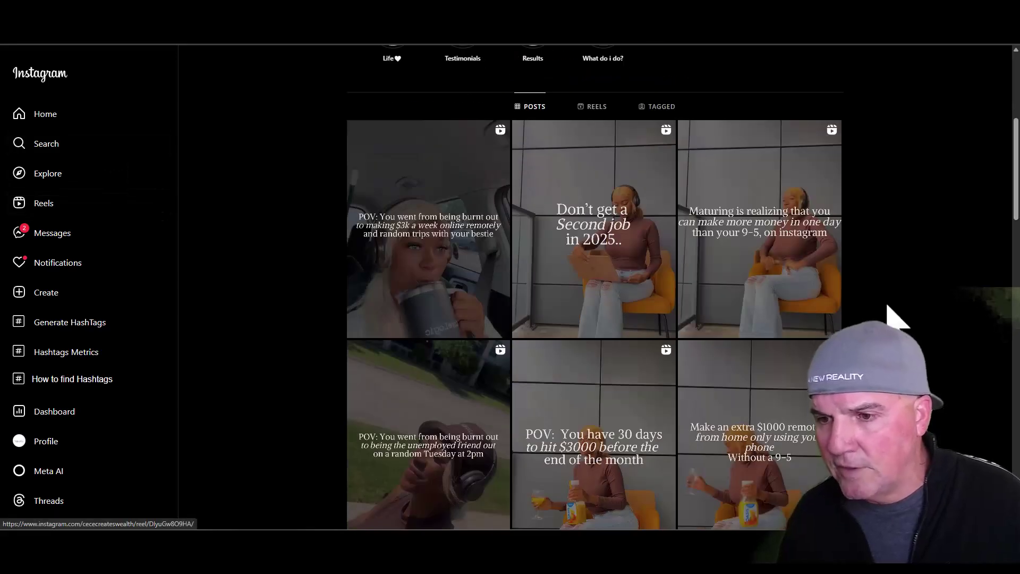
pyautogui.scroll(-5, 899, 433)
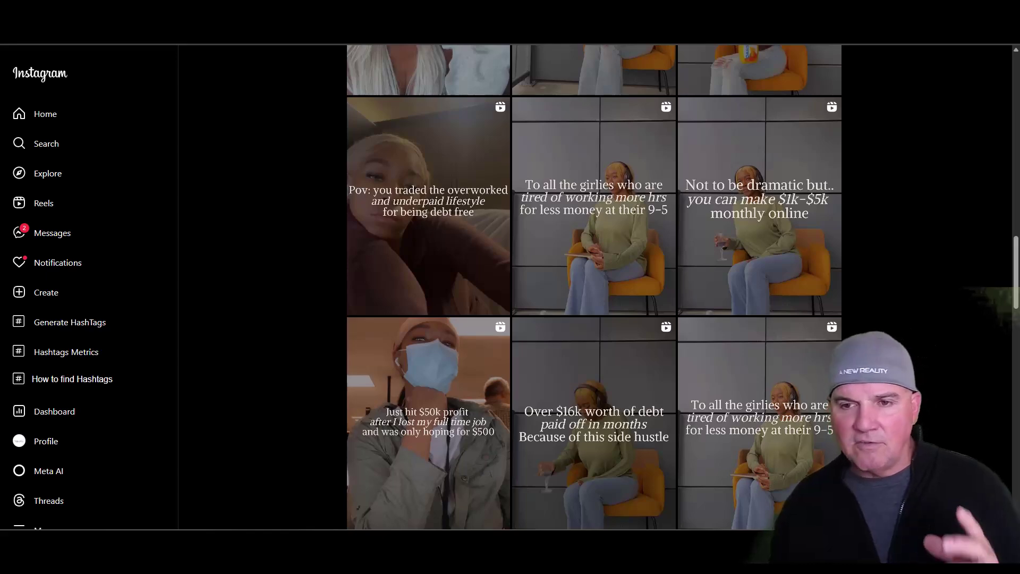
pyautogui.scroll(5, 594, 287)
pyautogui.scroll(5, 594, 287)
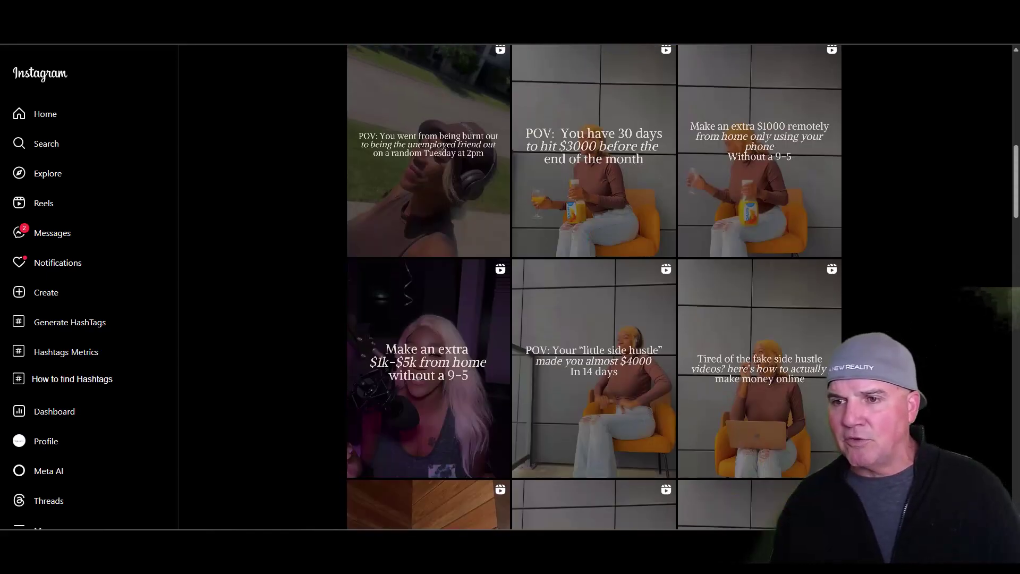
pyautogui.scroll(5, 594, 287)
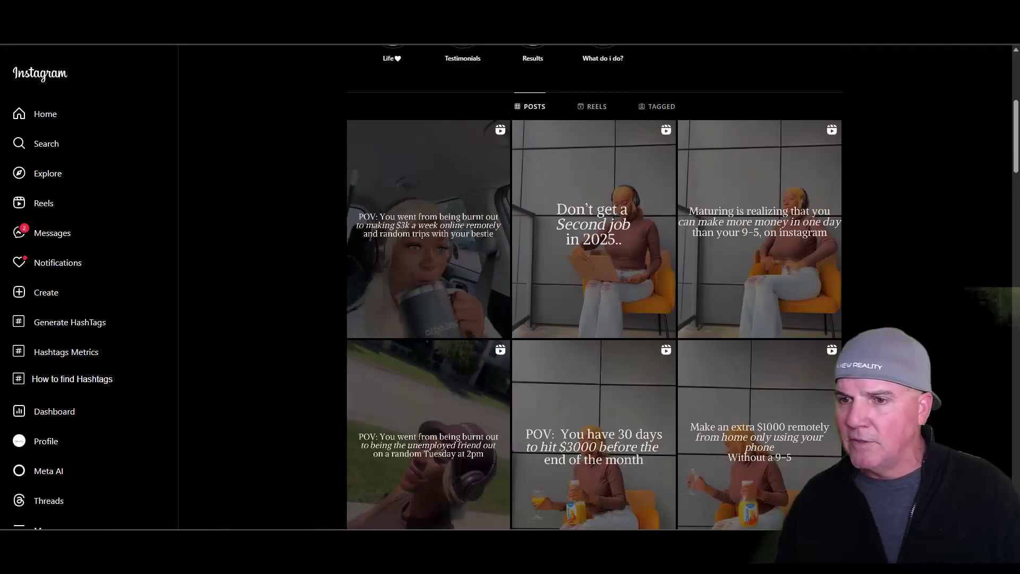
pyautogui.scroll(5, 594, 286)
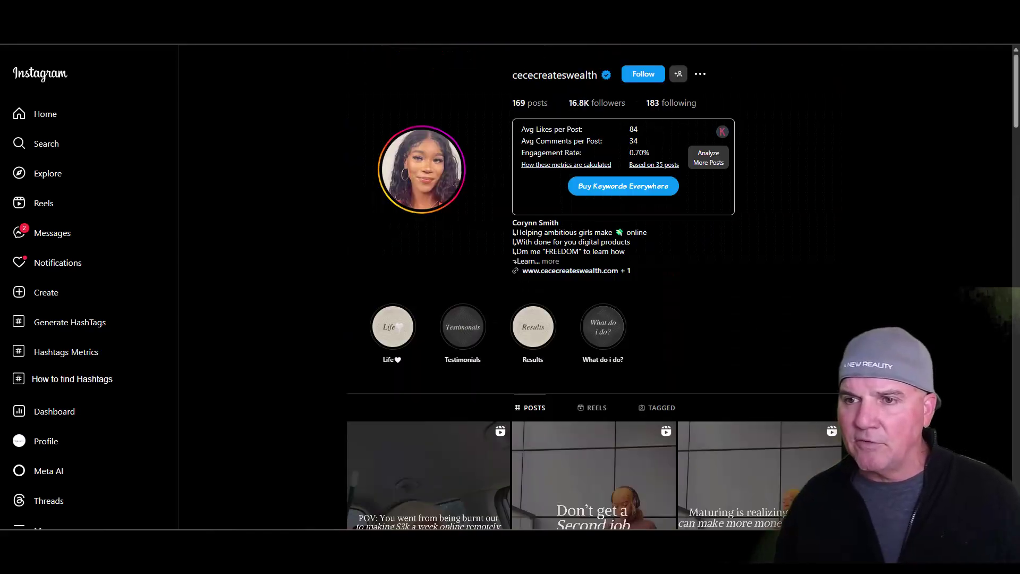
pyautogui.click(566, 274)
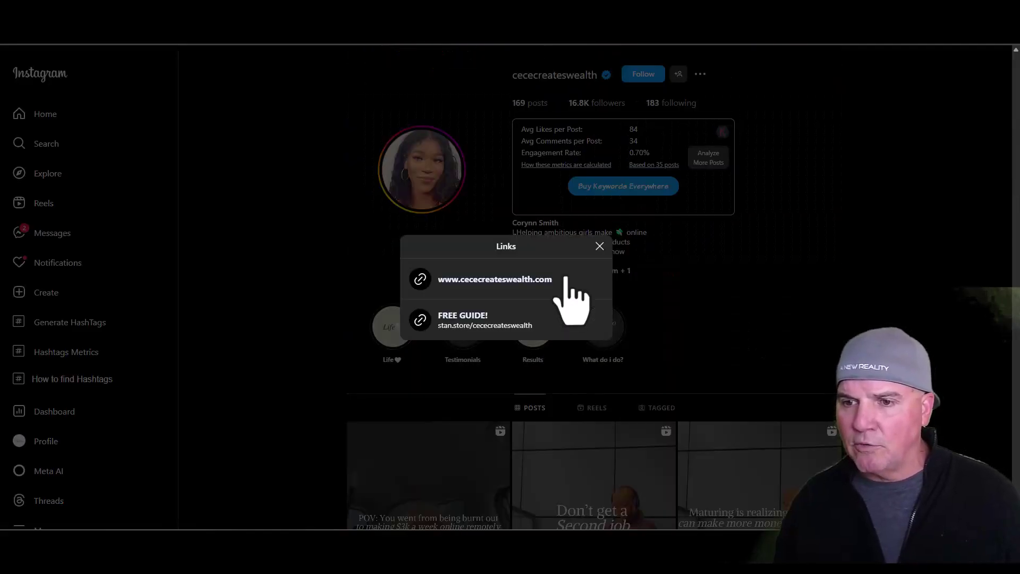
pyautogui.click(461, 327)
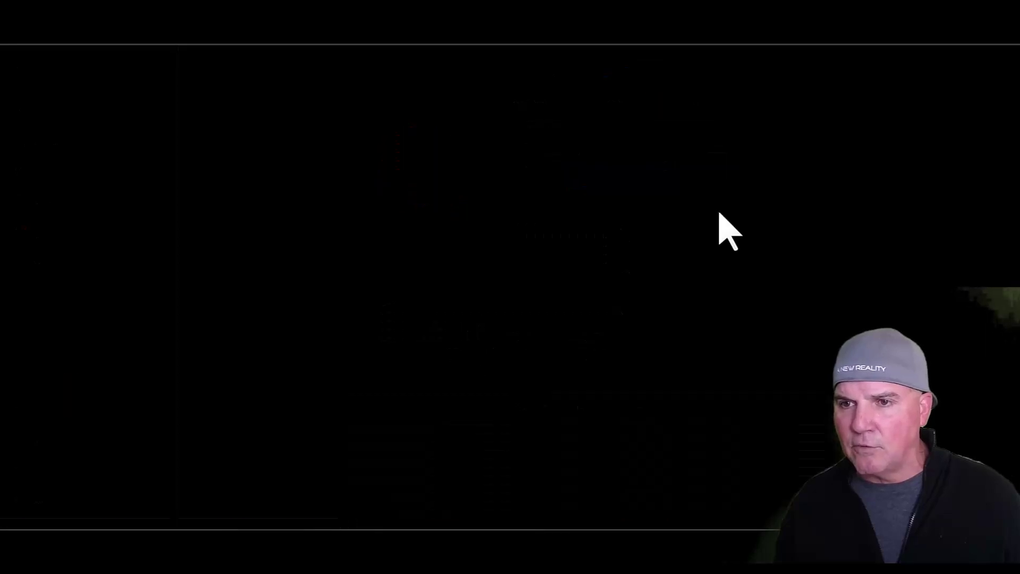